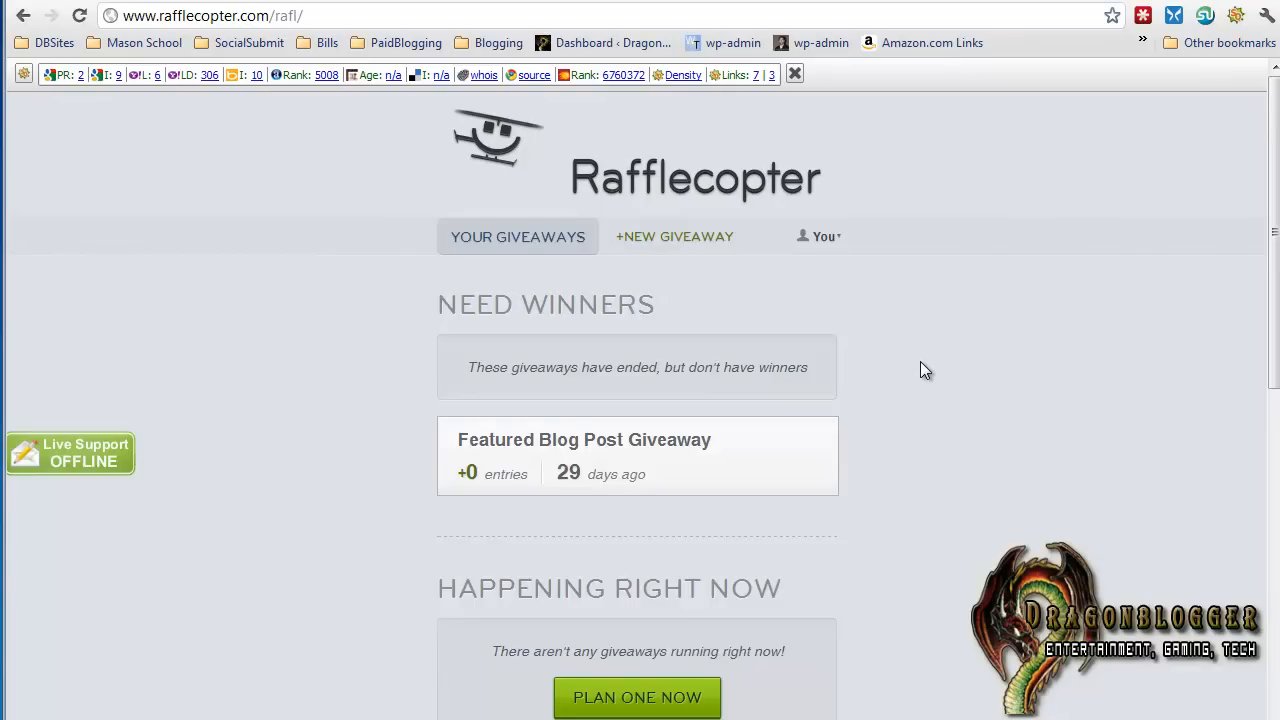
Start a new giveaway and check which recent giveaways are offered as templates, without duplicating one
click(680, 240)
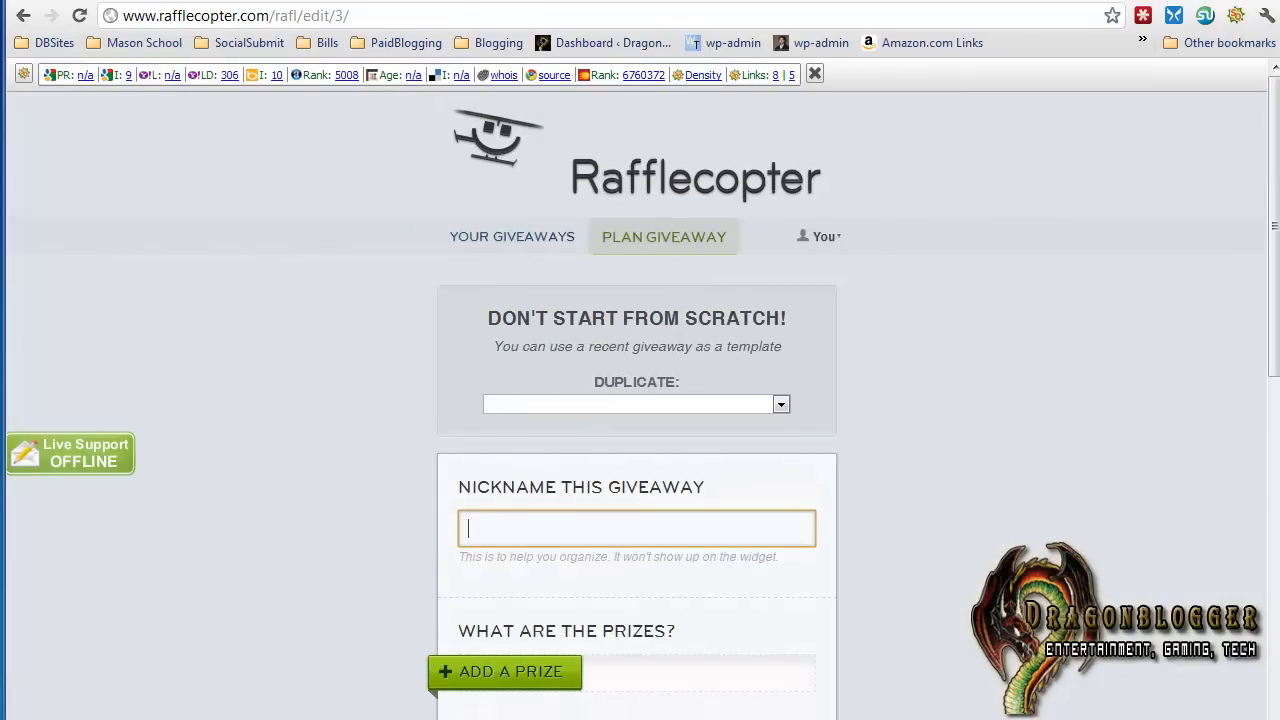
click(636, 405)
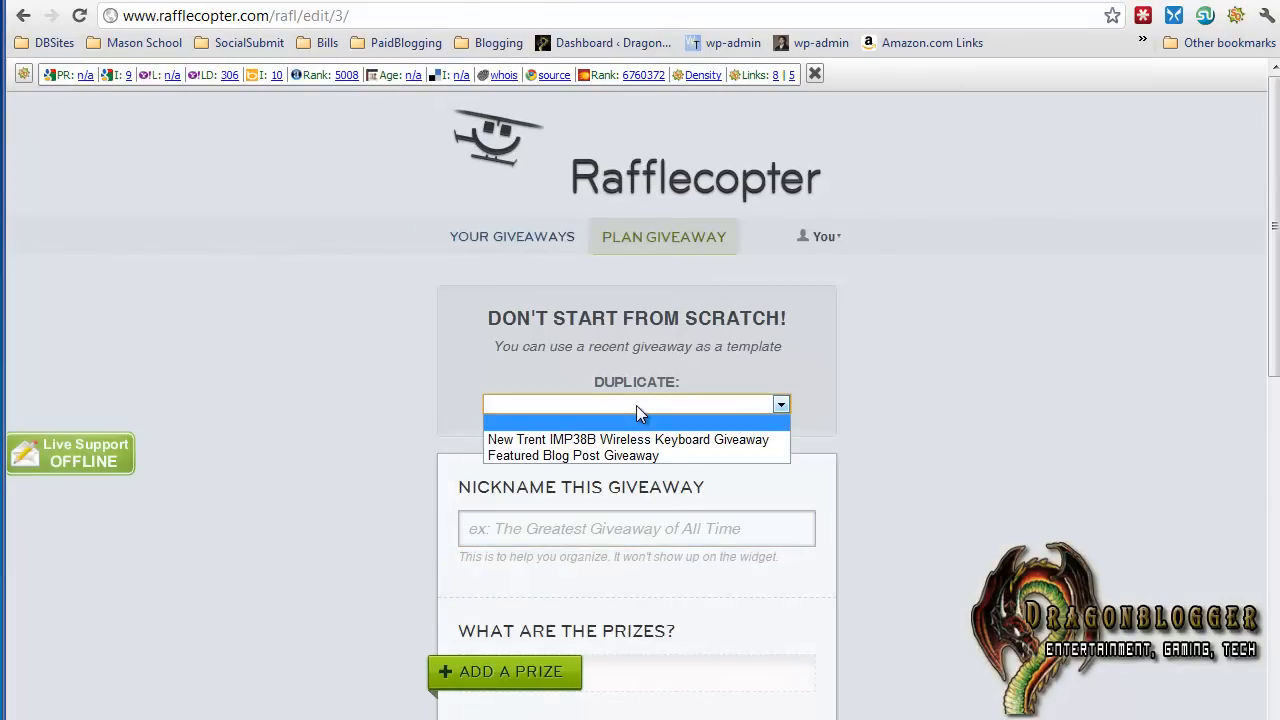
click(800, 337)
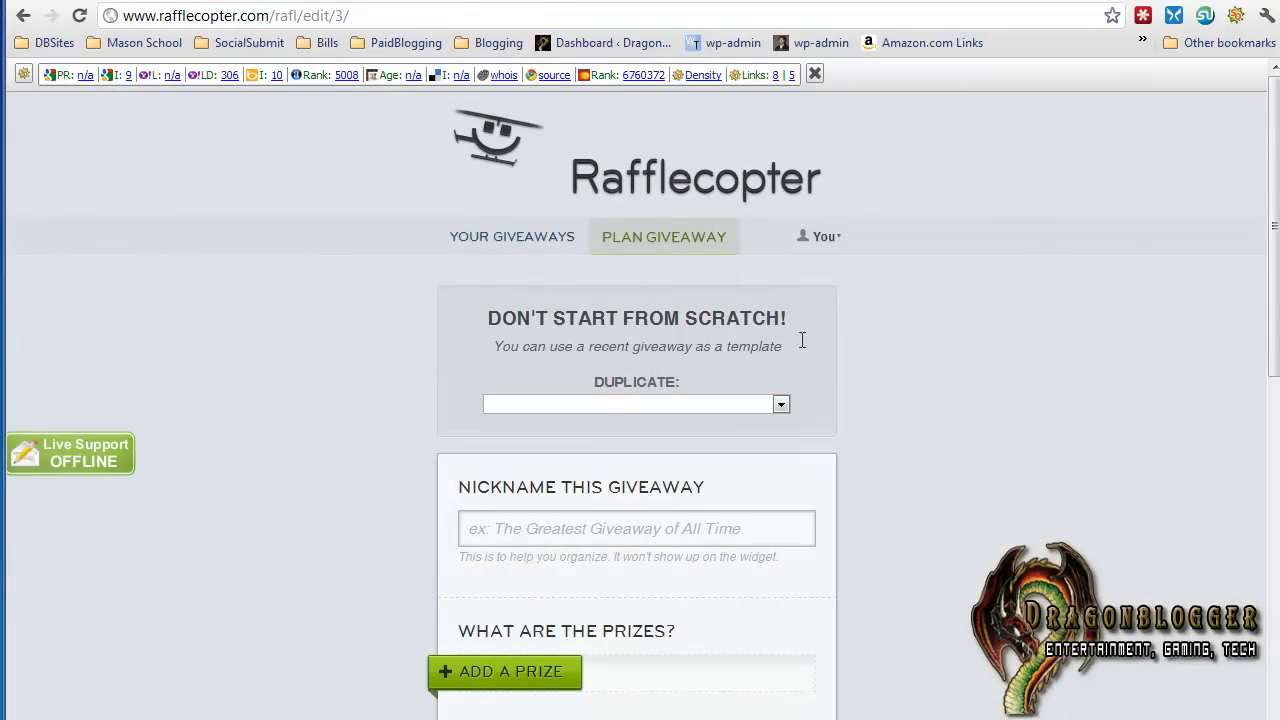
Nickname the giveaway "Featured Blog Advertisement"
scroll(804, 355, down, 2)
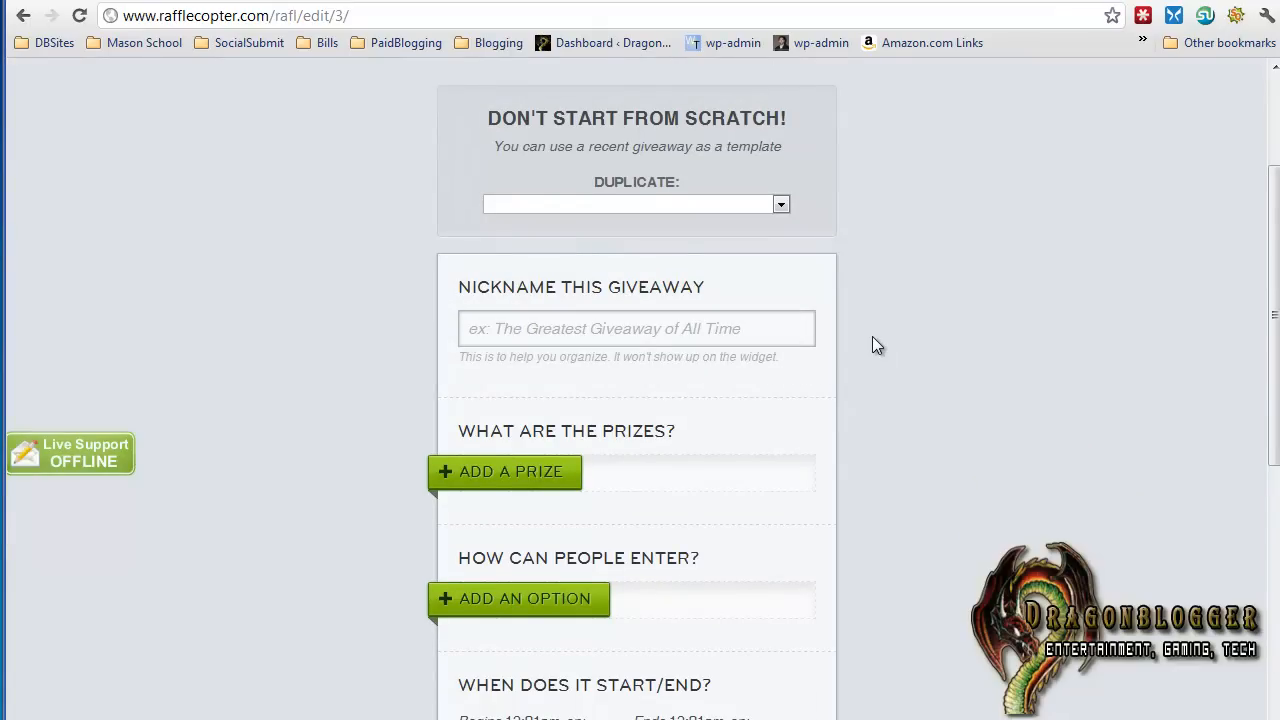
scroll(777, 286, down, 1)
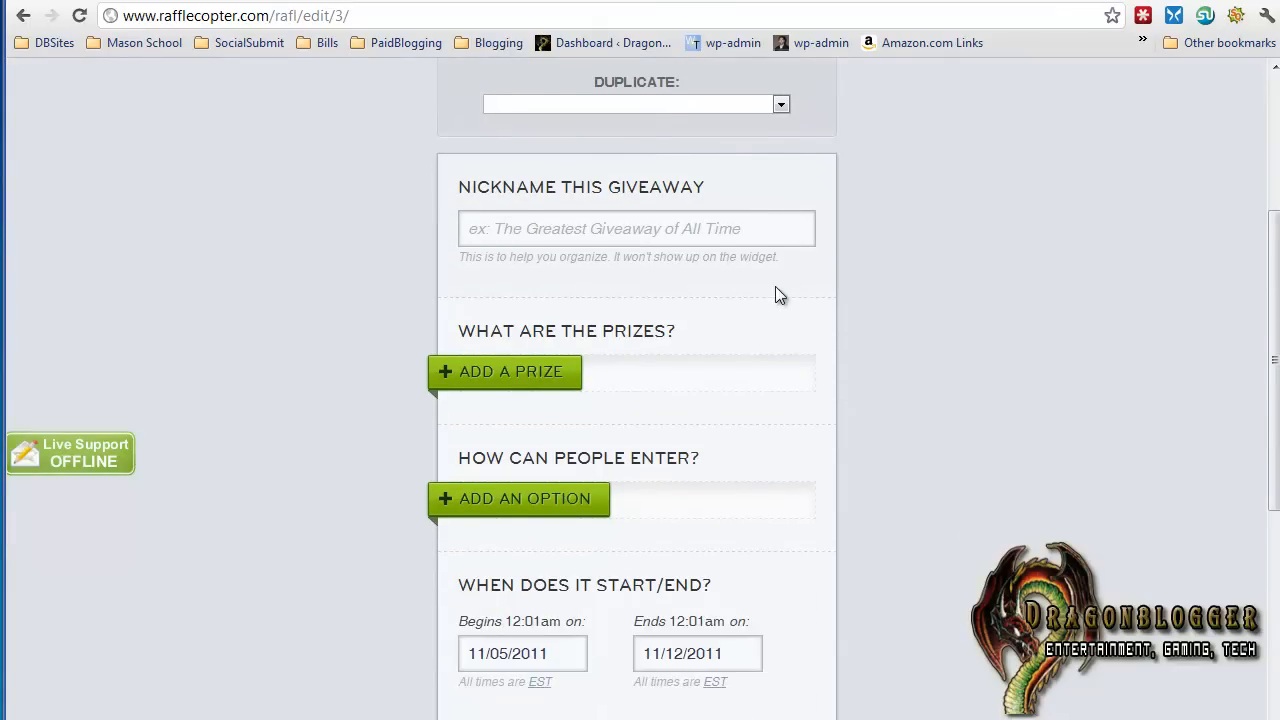
click(605, 232)
text(Featured Bog P)
key(BackSpace)
text(==)
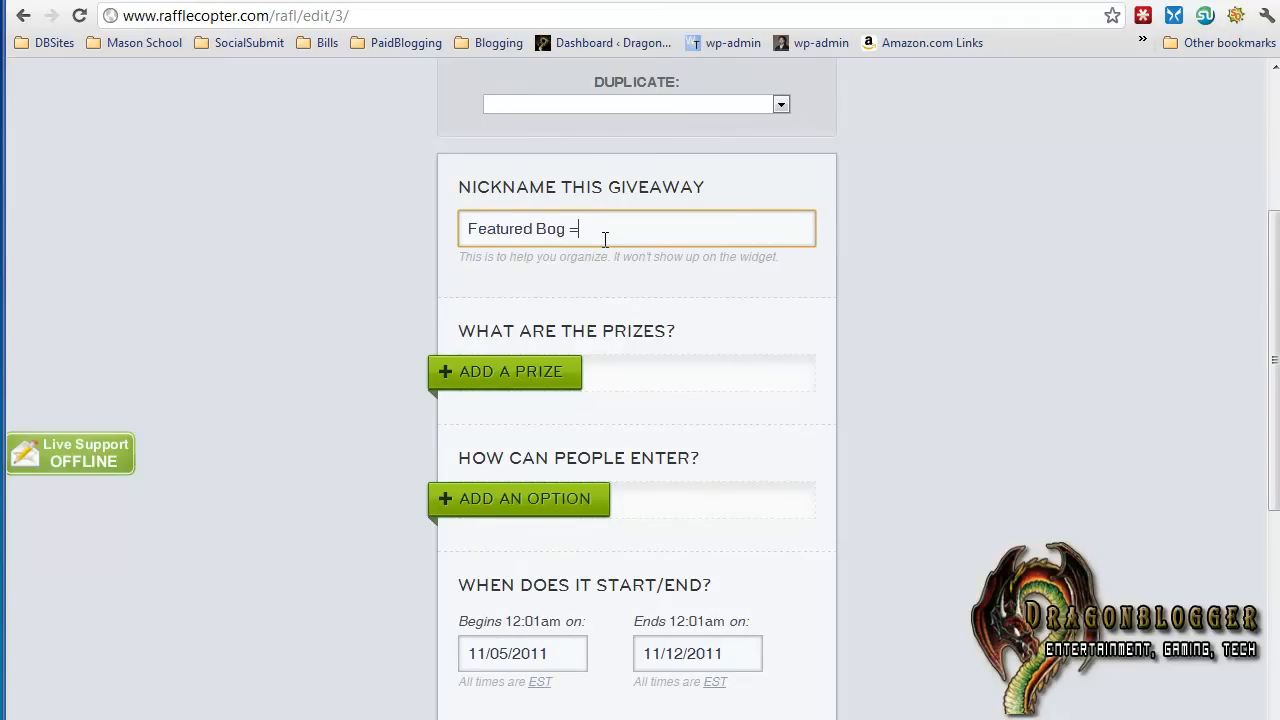
key(BackSpace)
key(BackSpace)
key(BackSpace)
key(BackSpace)
key(BackSpace)
text(log Advertisement)
click(943, 355)
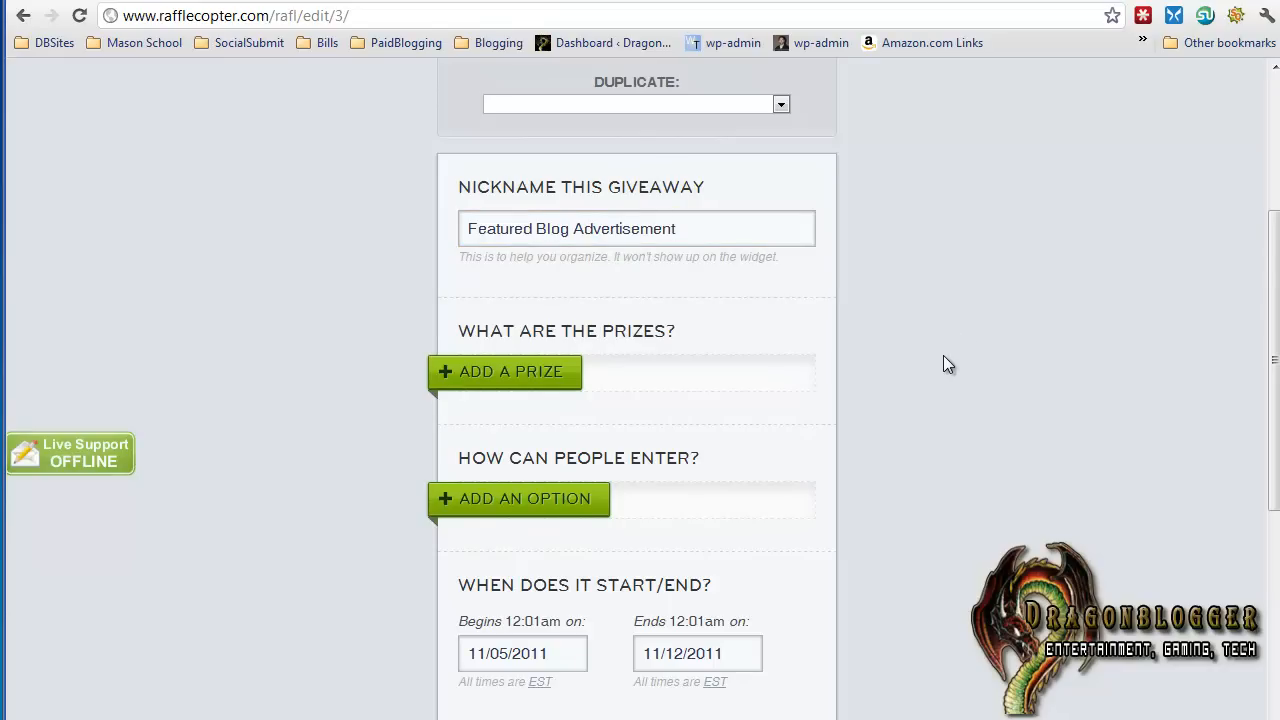
Add the prize "250x250 Ad on DragonBlogger.com" to the giveaway and save it
scroll(943, 355, down, 1)
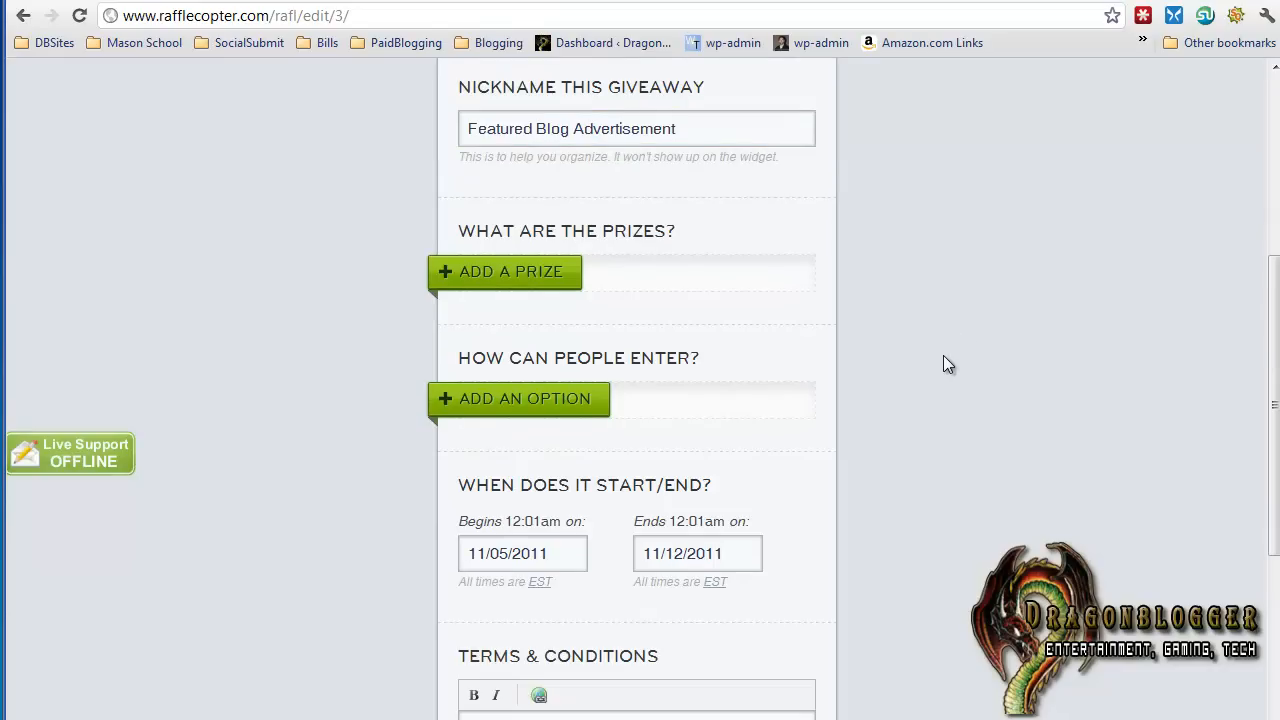
click(553, 280)
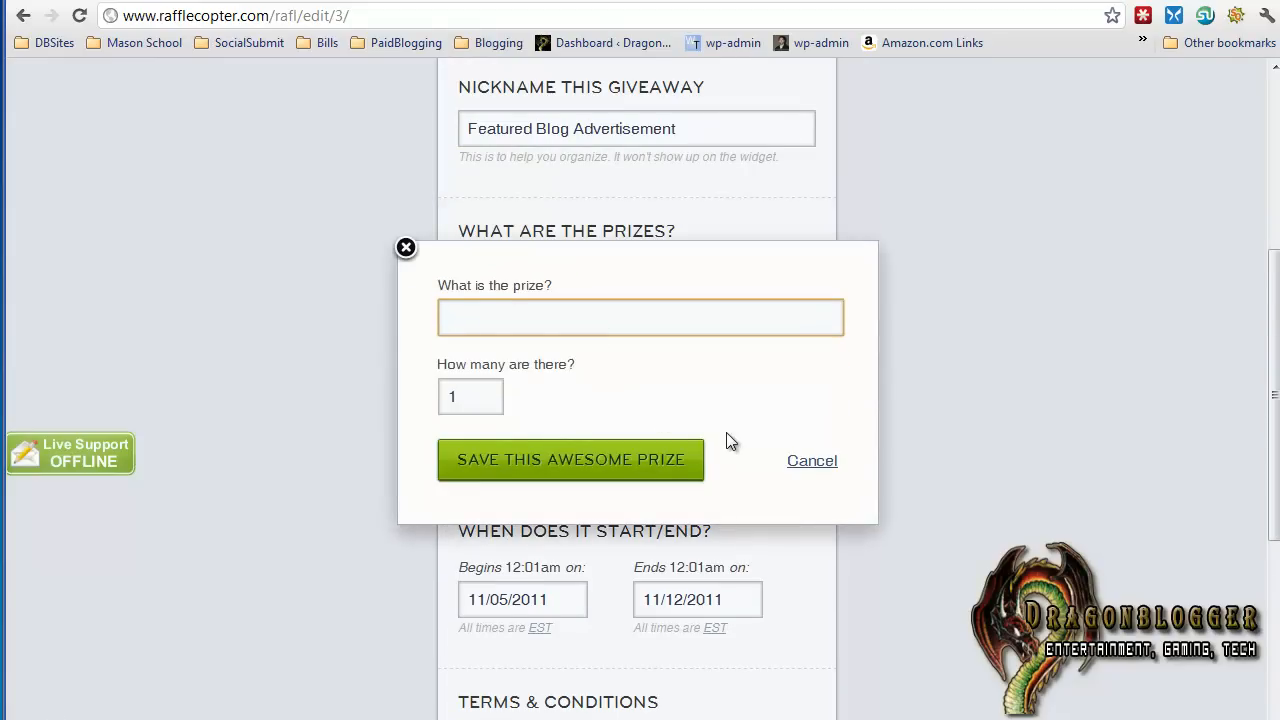
text(Featured 250x250 Ad on DragonBlogger.com)
key(Home)
key(ctrl+shift+Right)
key(Delete)
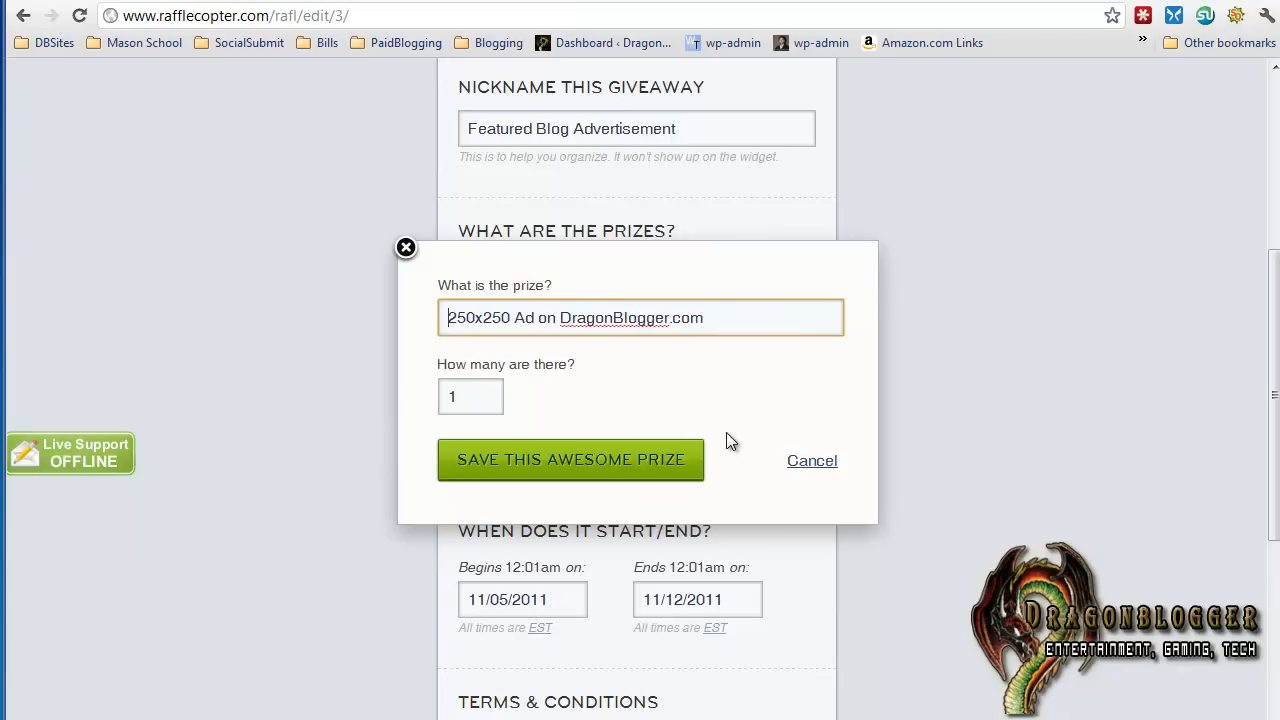
click(528, 458)
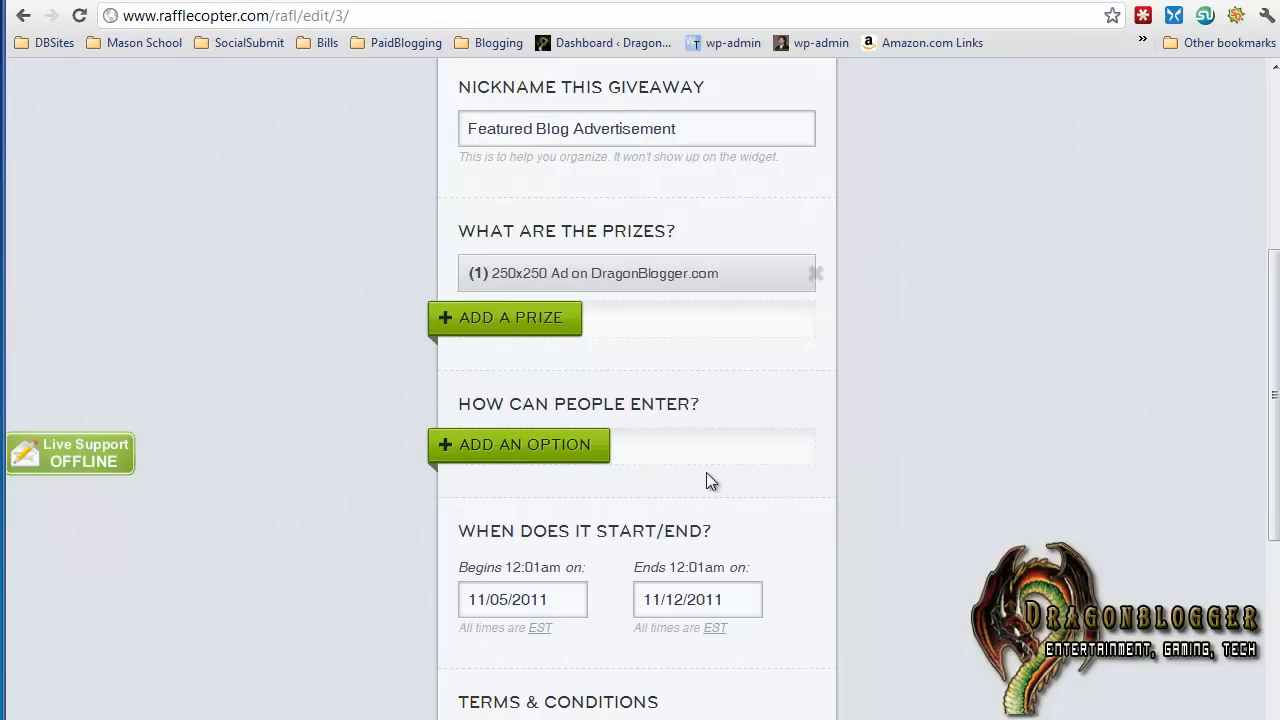
Start a "Leave a Blog Post Comment" entry option for the giveaway
click(591, 451)
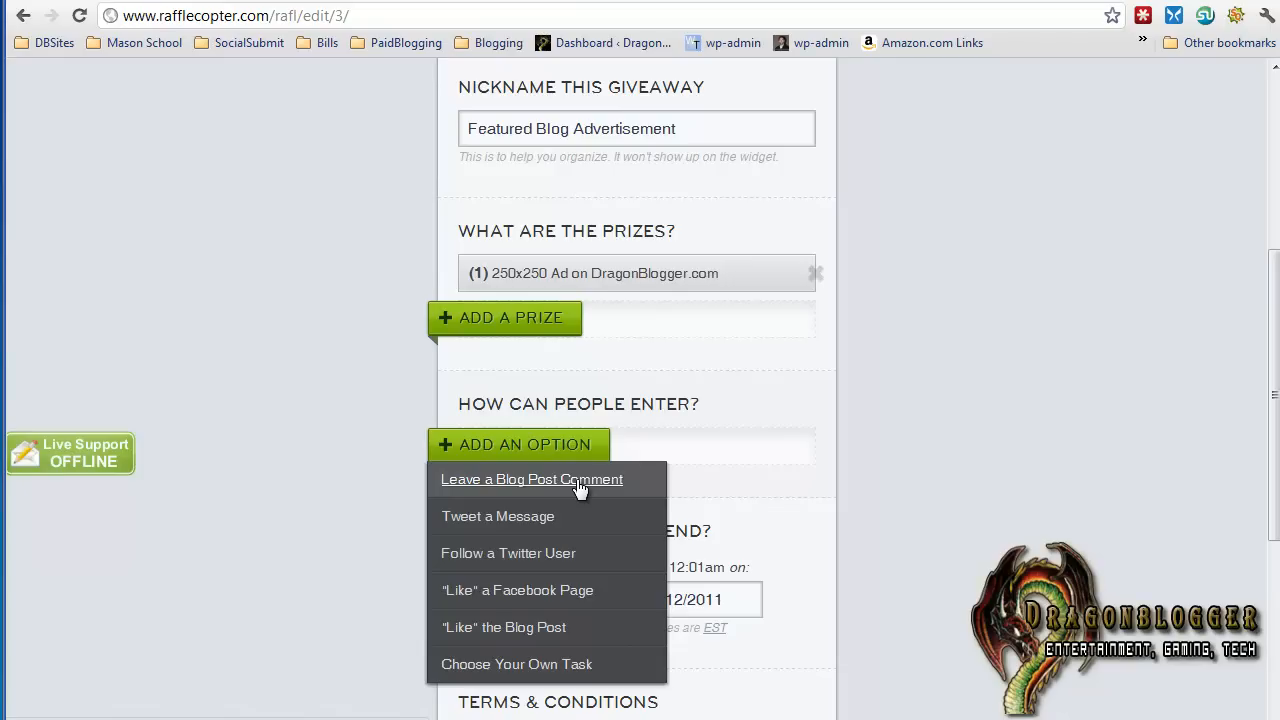
click(578, 482)
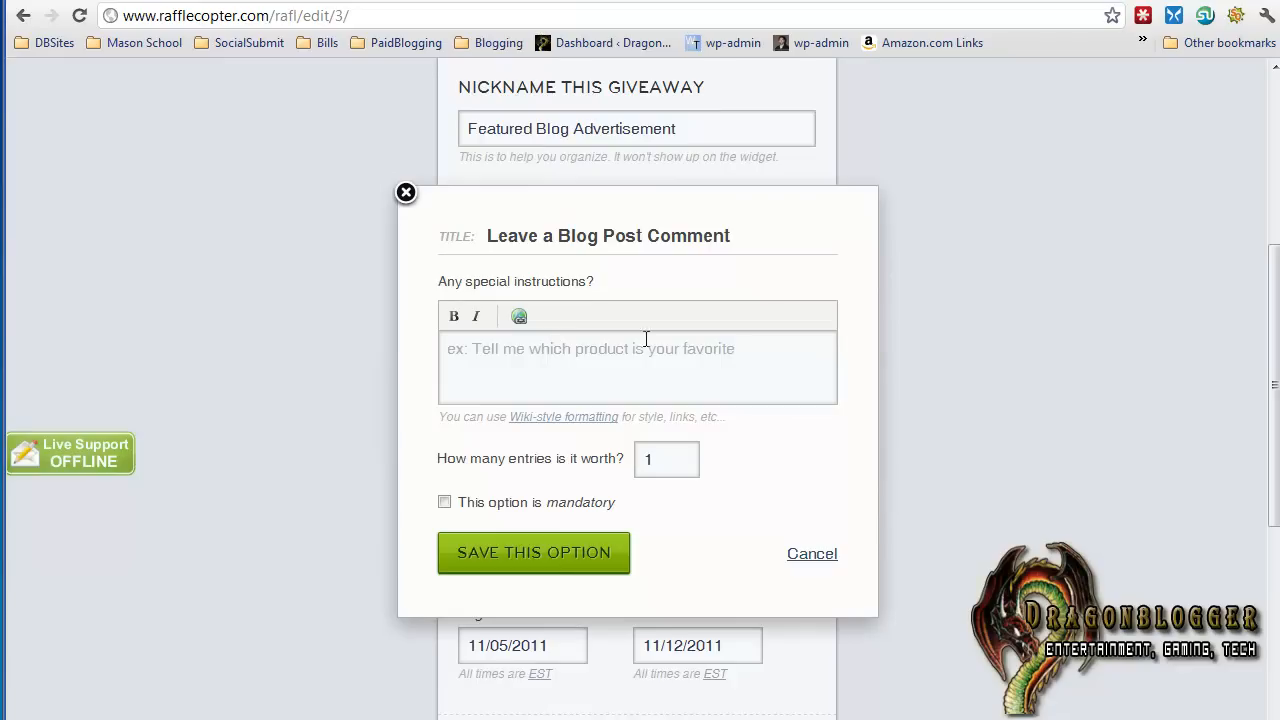
Draft the special instructions "Tell me what you want the ad to be." for the comment option, and clear them
click(555, 368)
text(Tell me what you w)
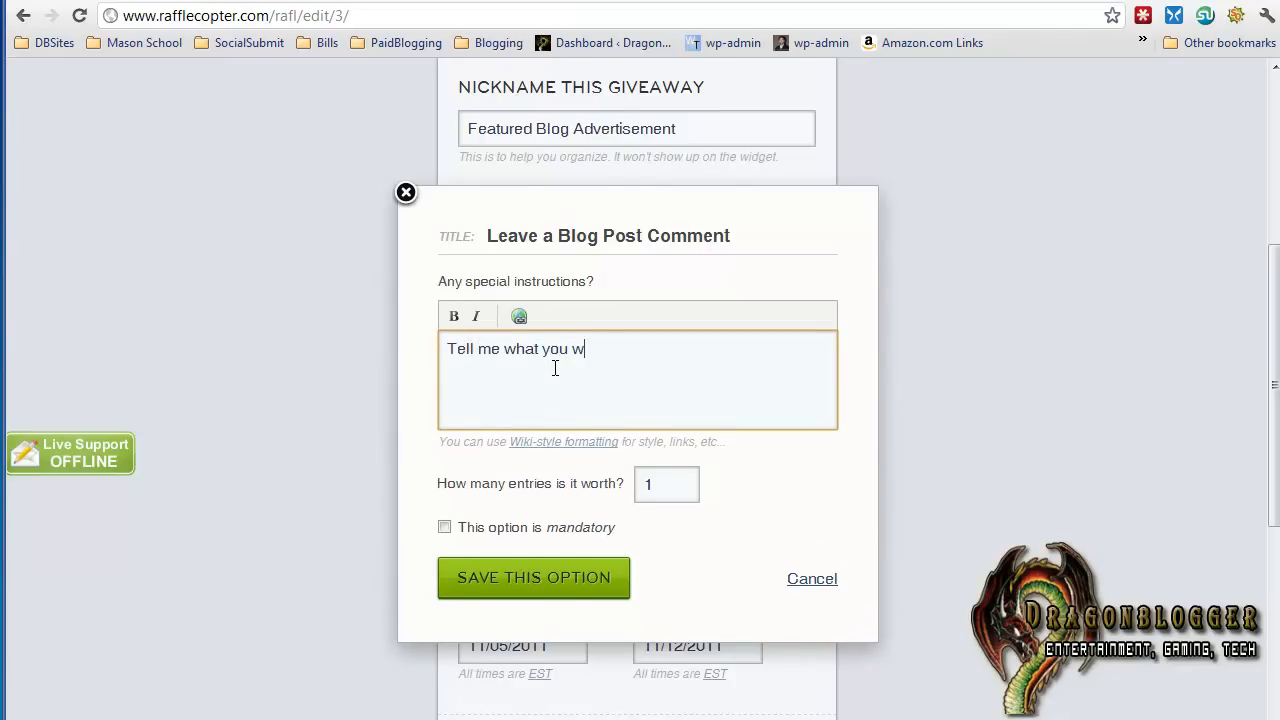
text(ant hhe ad to be.)
key(ctrl+a)
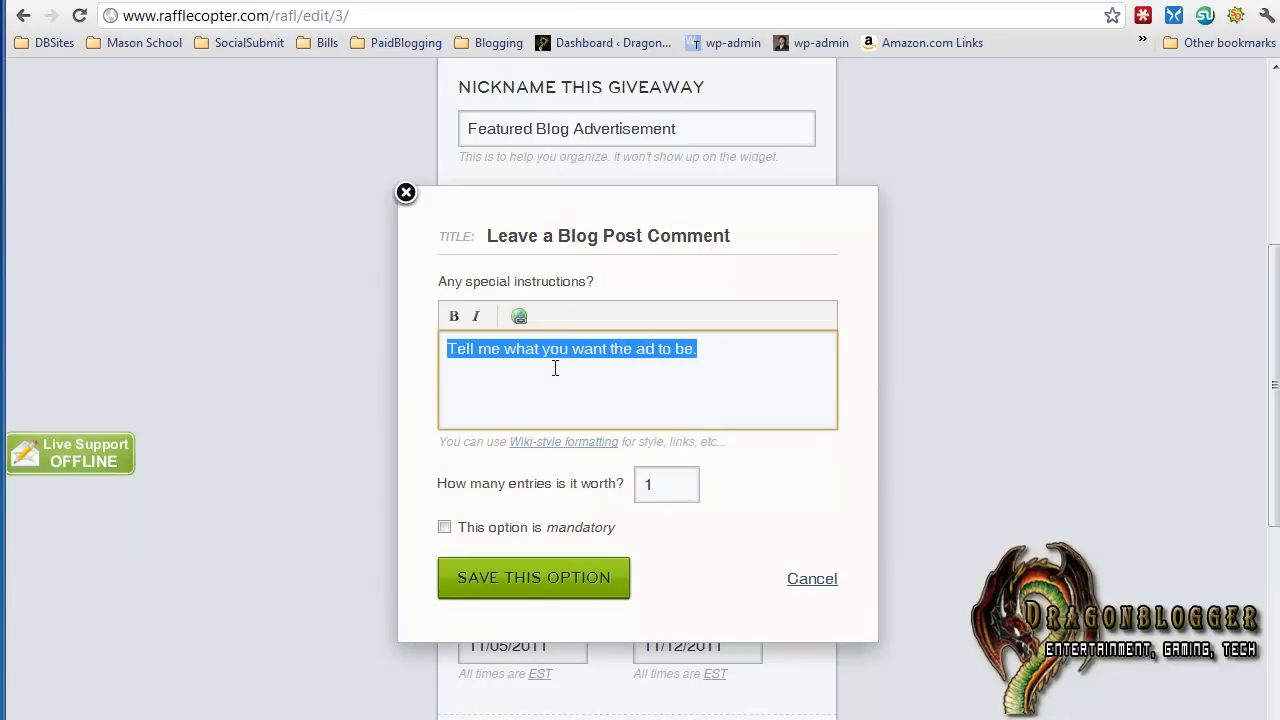
key(BackSpace)
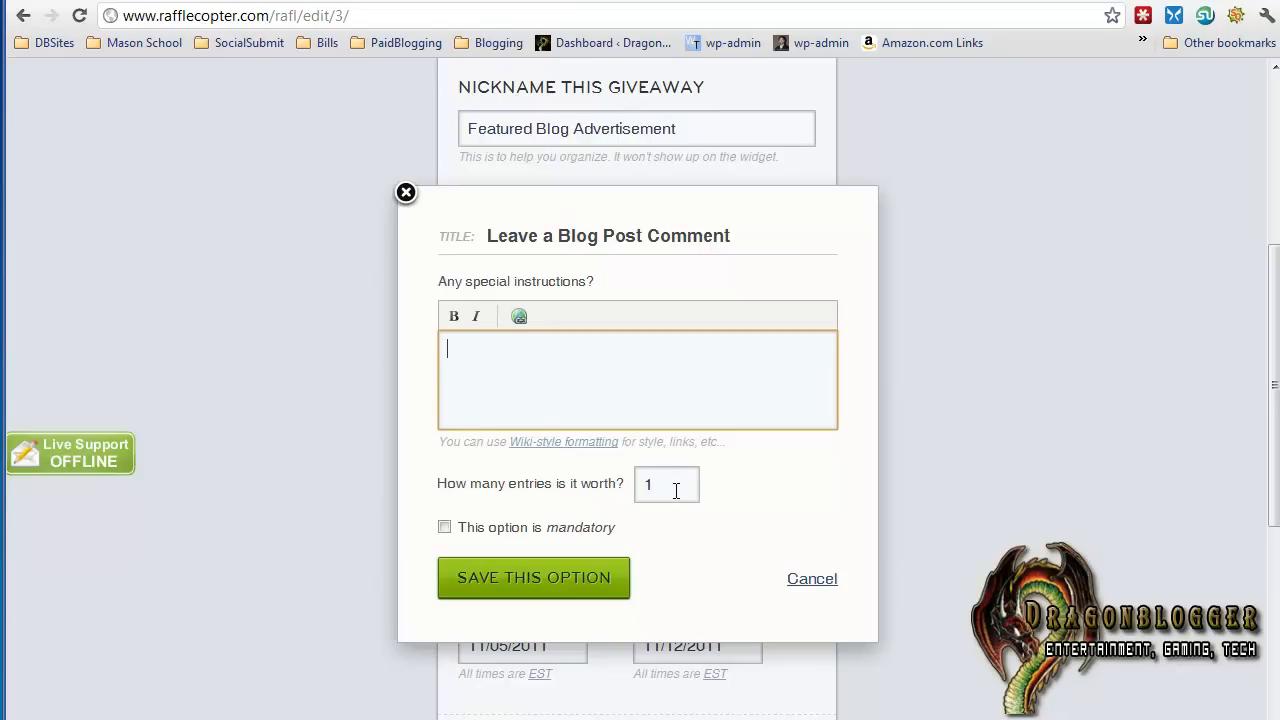
Make the blog post comment worth 1 entry and save the option
double_click(672, 487)
text(2)
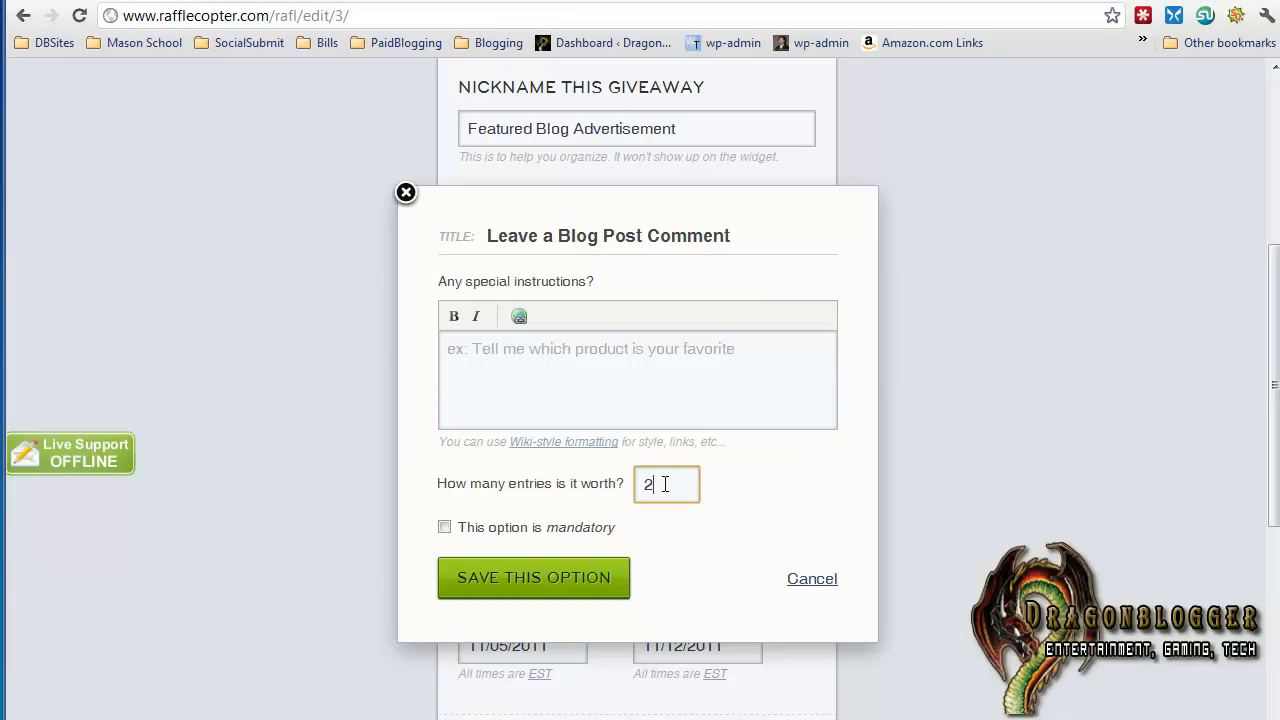
key(BackSpace)
text(1)
click(497, 590)
Add and save an entry option for following the Twitter user dragonblogger
scroll(795, 525, down, 1)
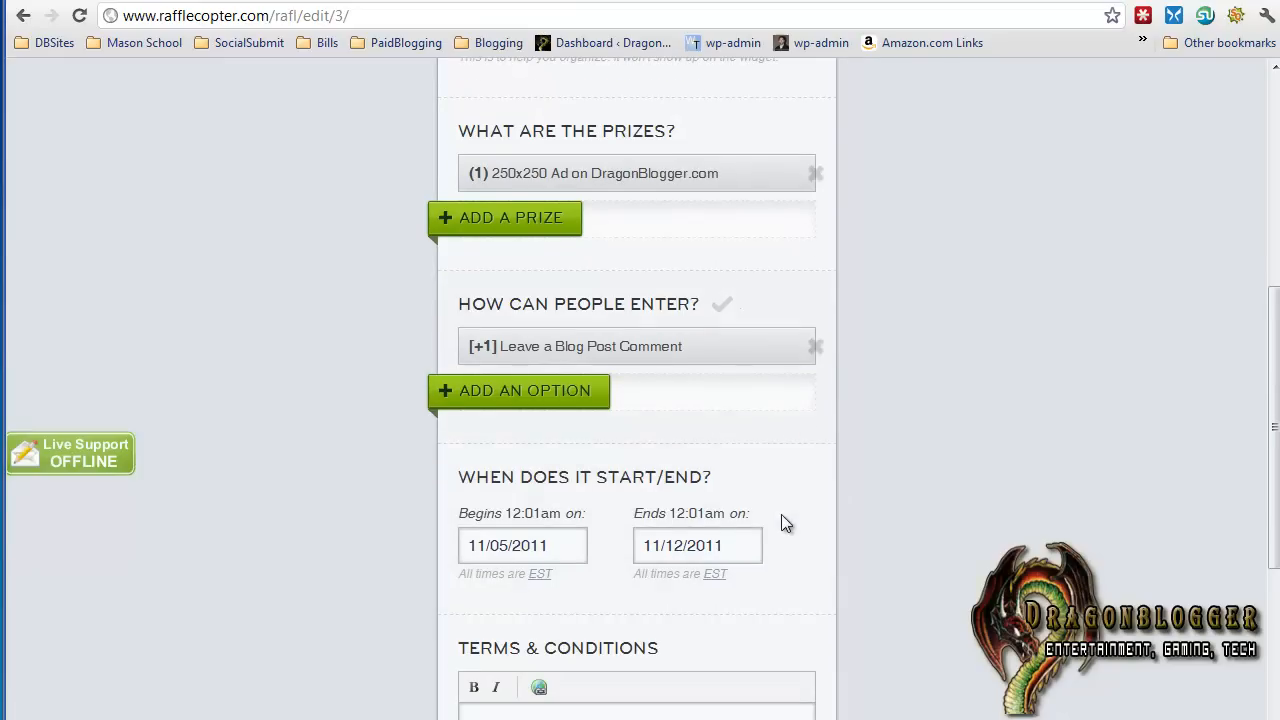
click(569, 404)
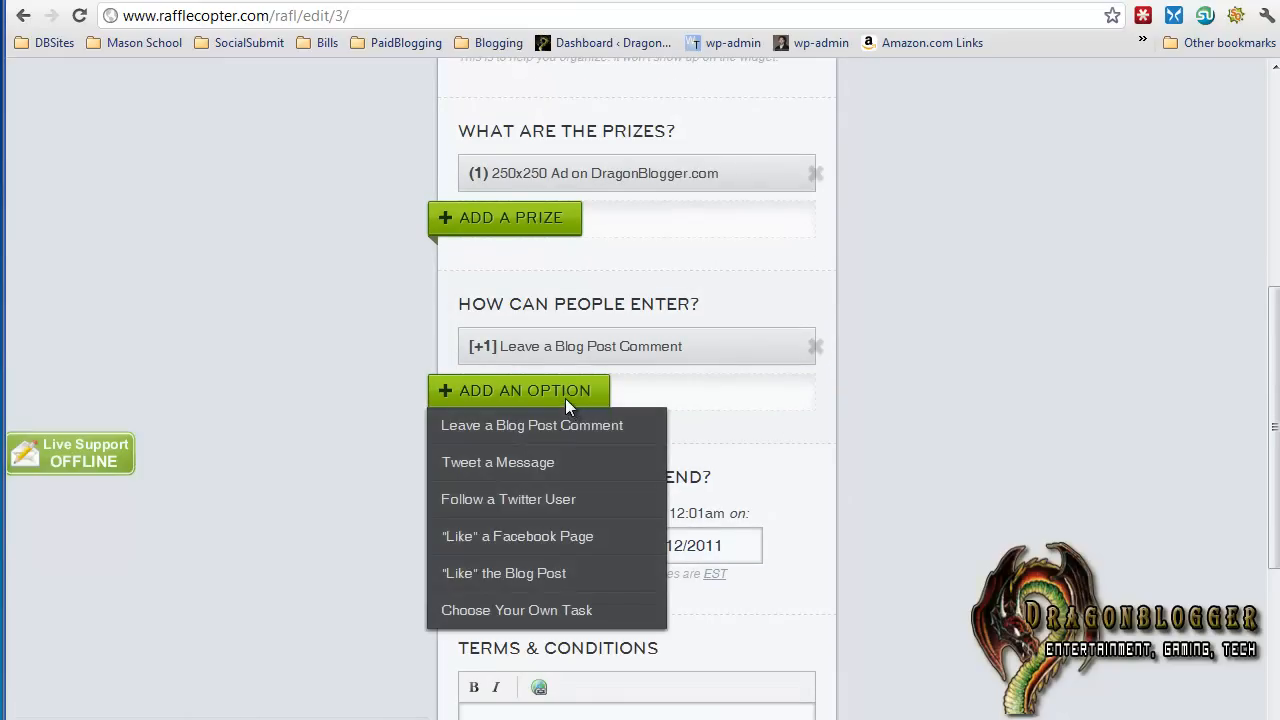
click(556, 500)
text(dragonblogger)
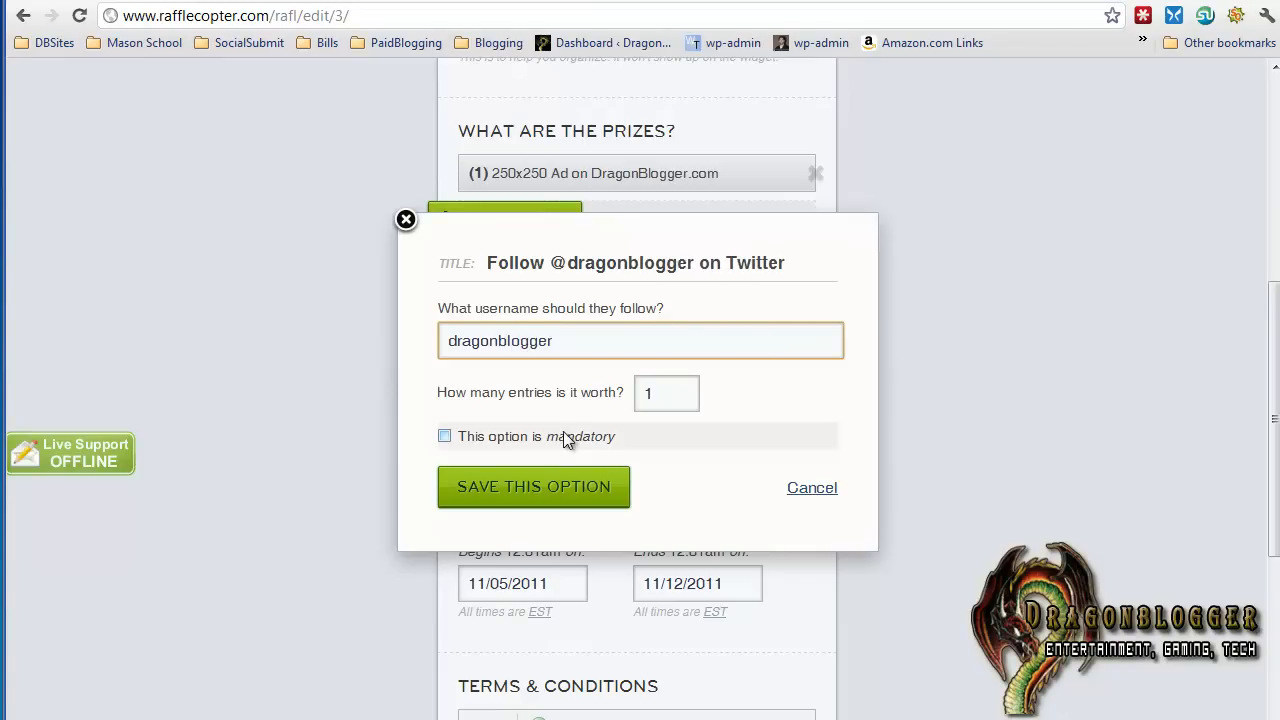
click(529, 497)
click(541, 433)
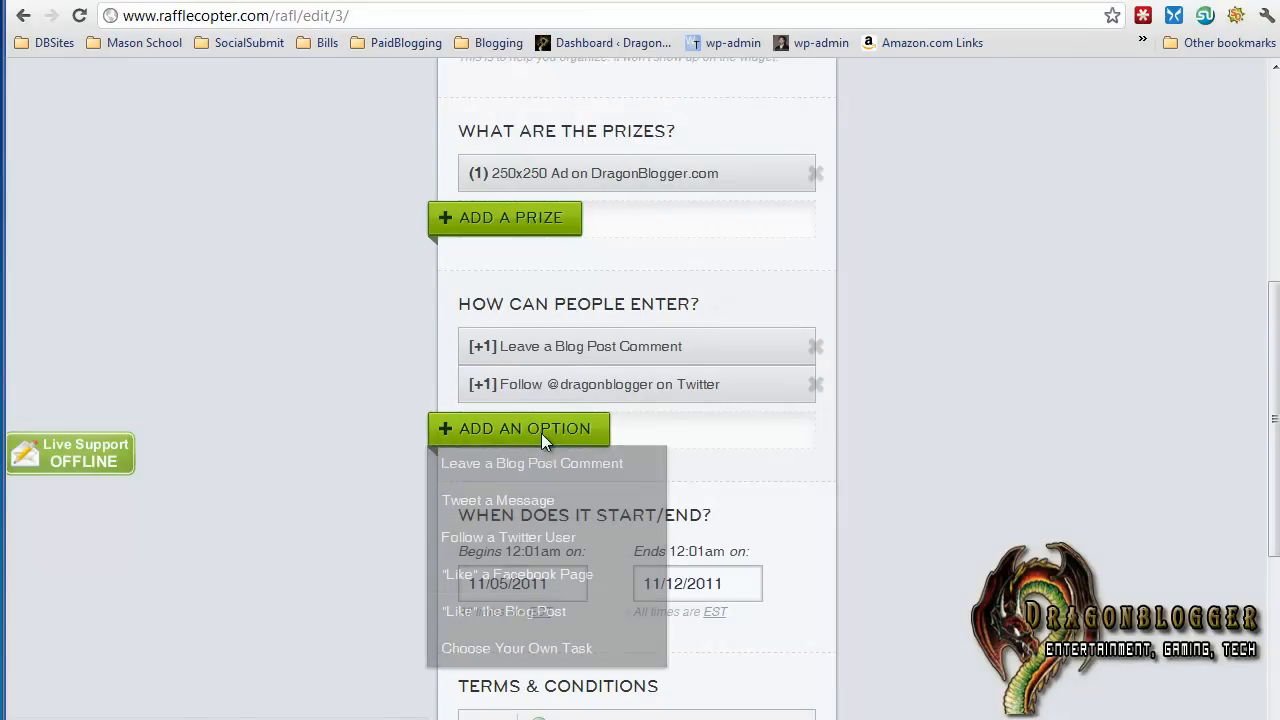
click(541, 575)
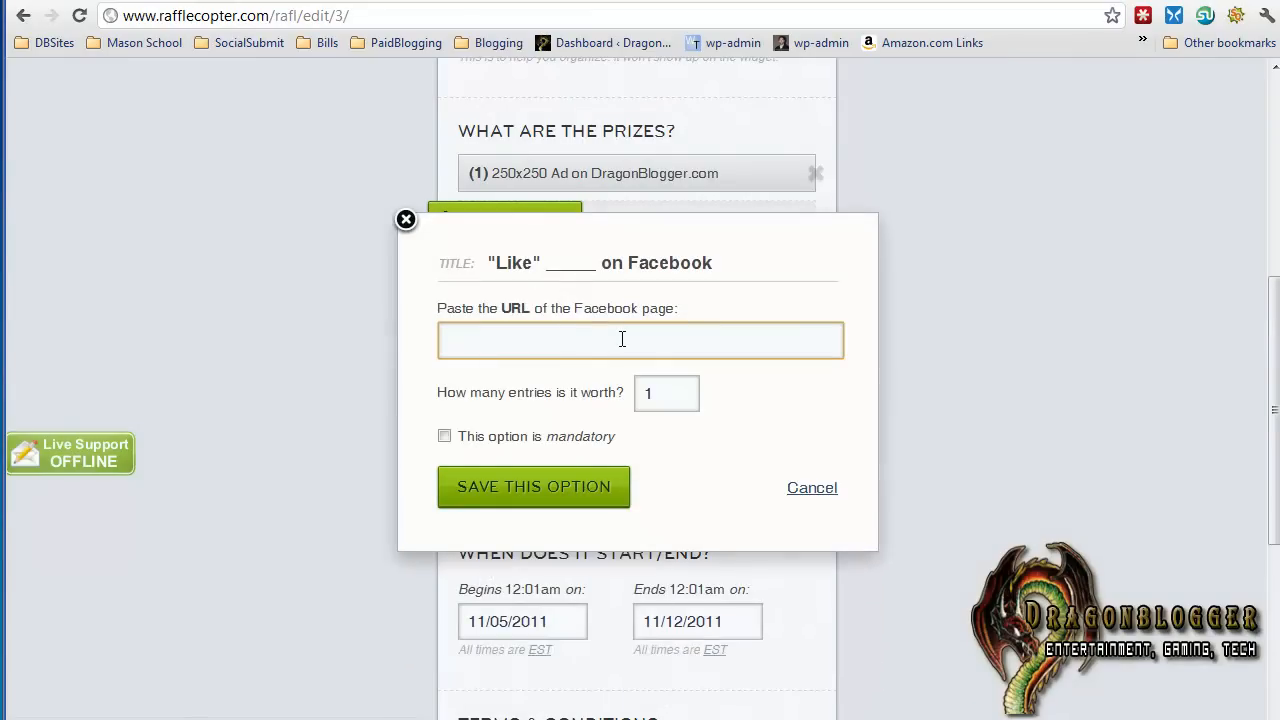
text(http)
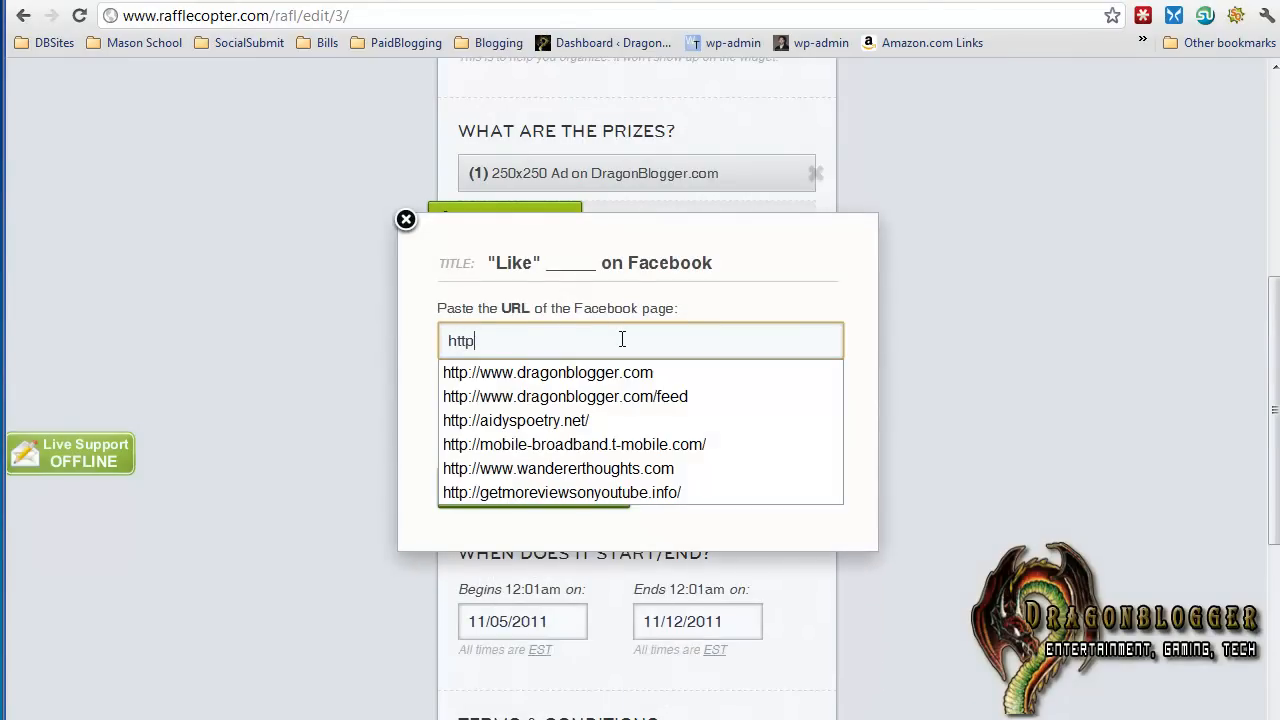
text(://www.dragonblog)
key(BackSpace)
key(BackSpace)
key(BackSpace)
key(BackSpace)
key(BackSpace)
key(BackSpace)
key(BackSpace)
key(BackSpace)
key(BackSpace)
key(BackSpace)
text(face)
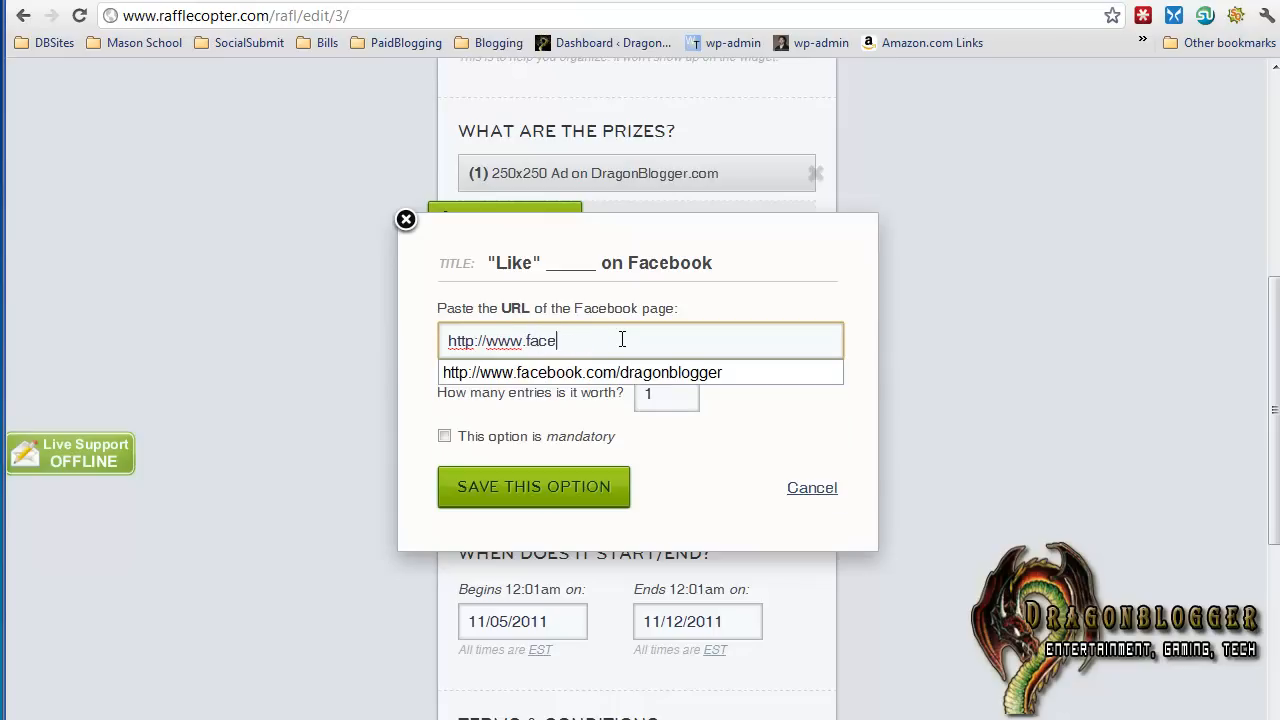
key(Down)
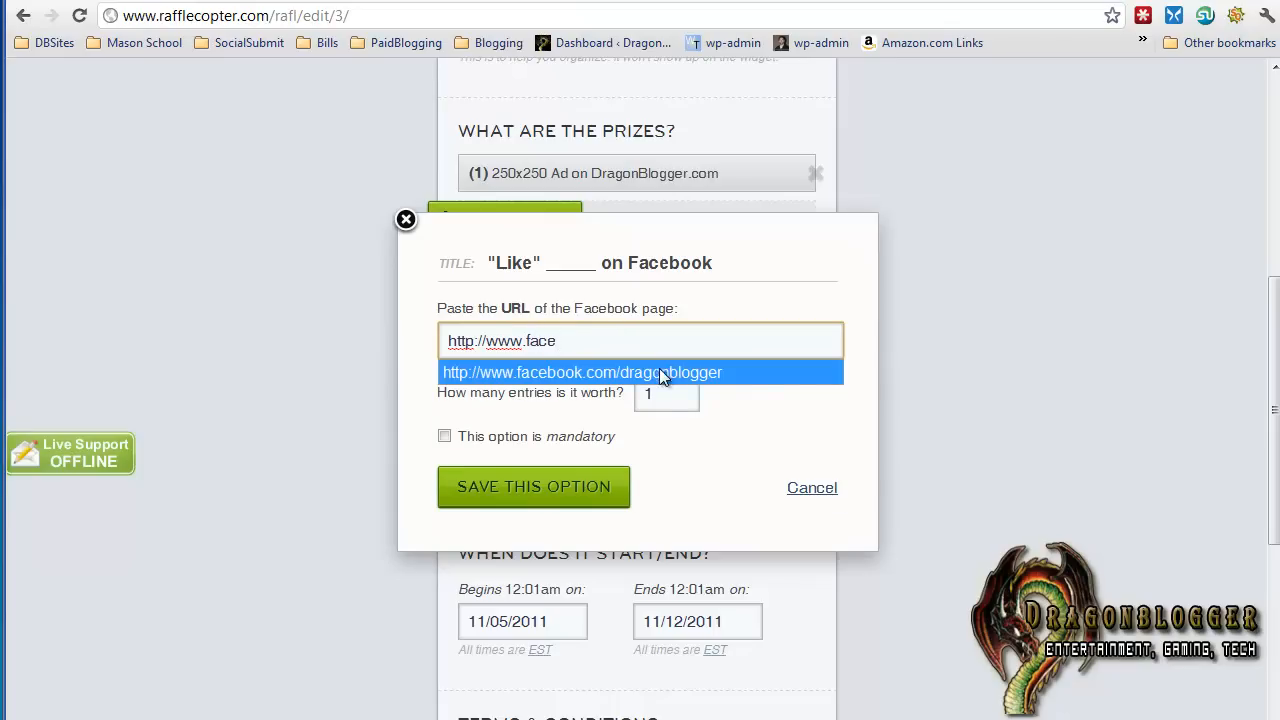
click(659, 371)
text(tech)
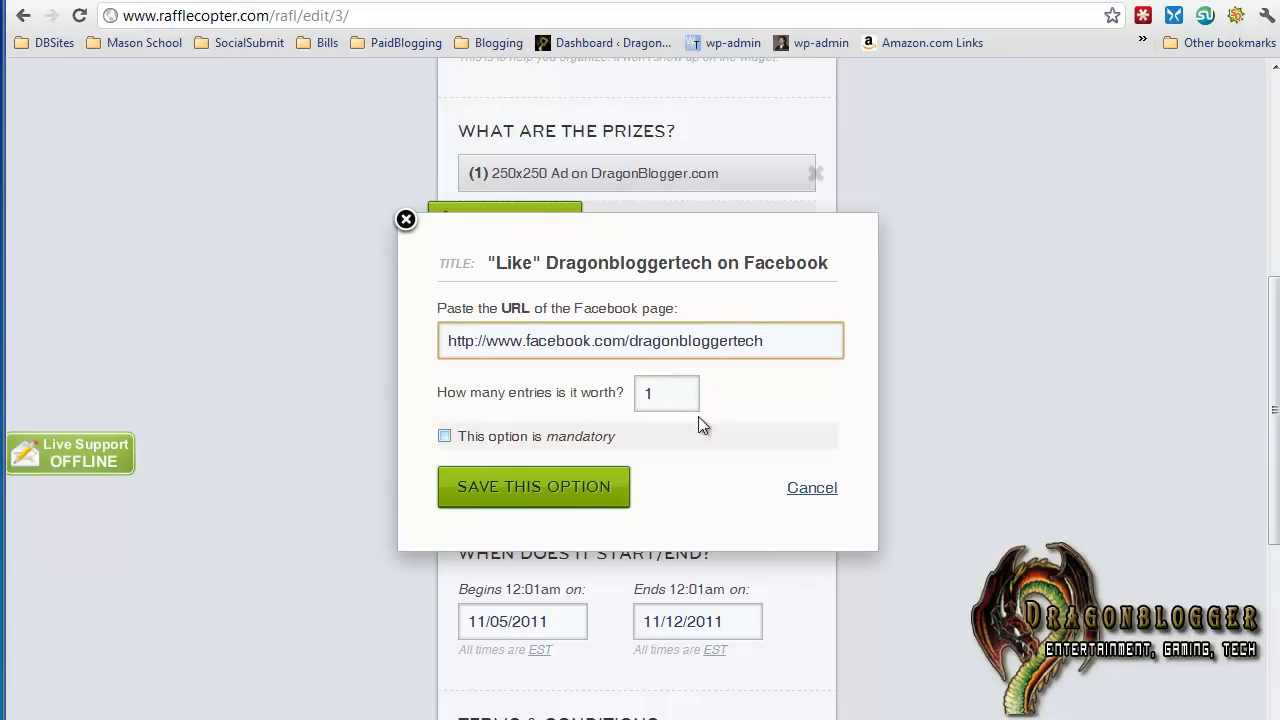
Make the Facebook page like worth 3 entries and save the option
key(Tab)
text(3)
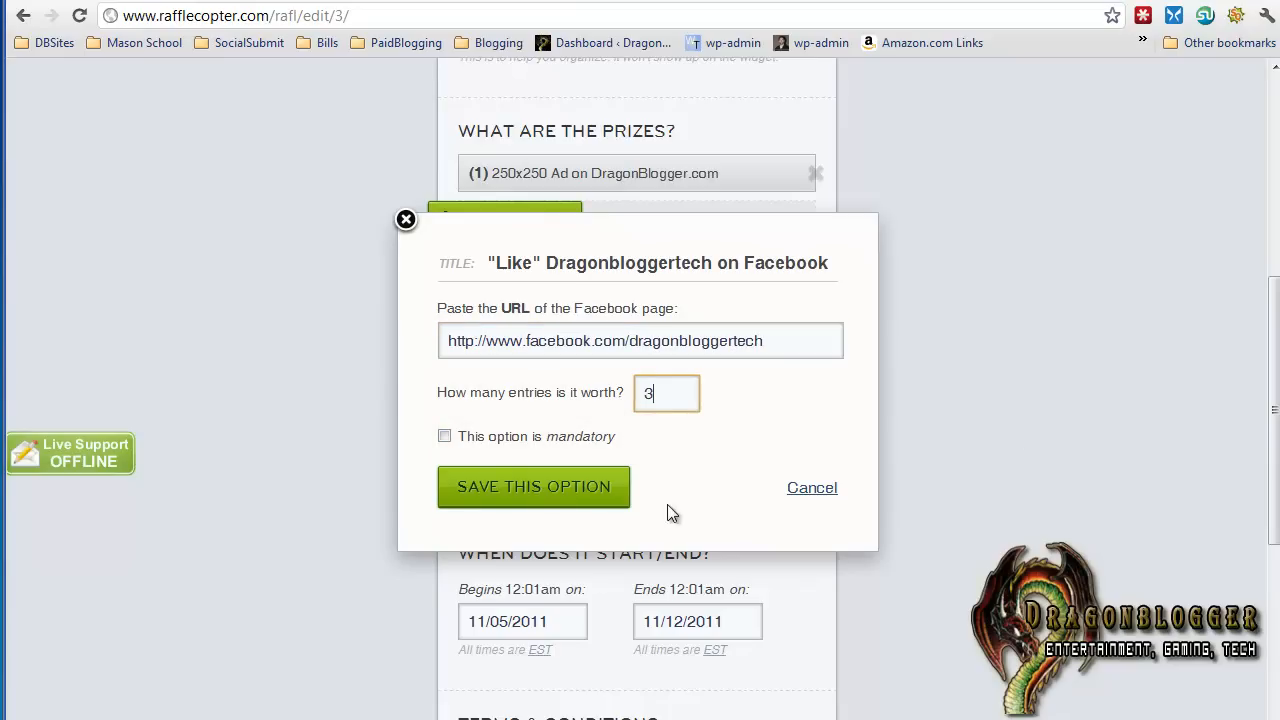
click(586, 497)
click(563, 472)
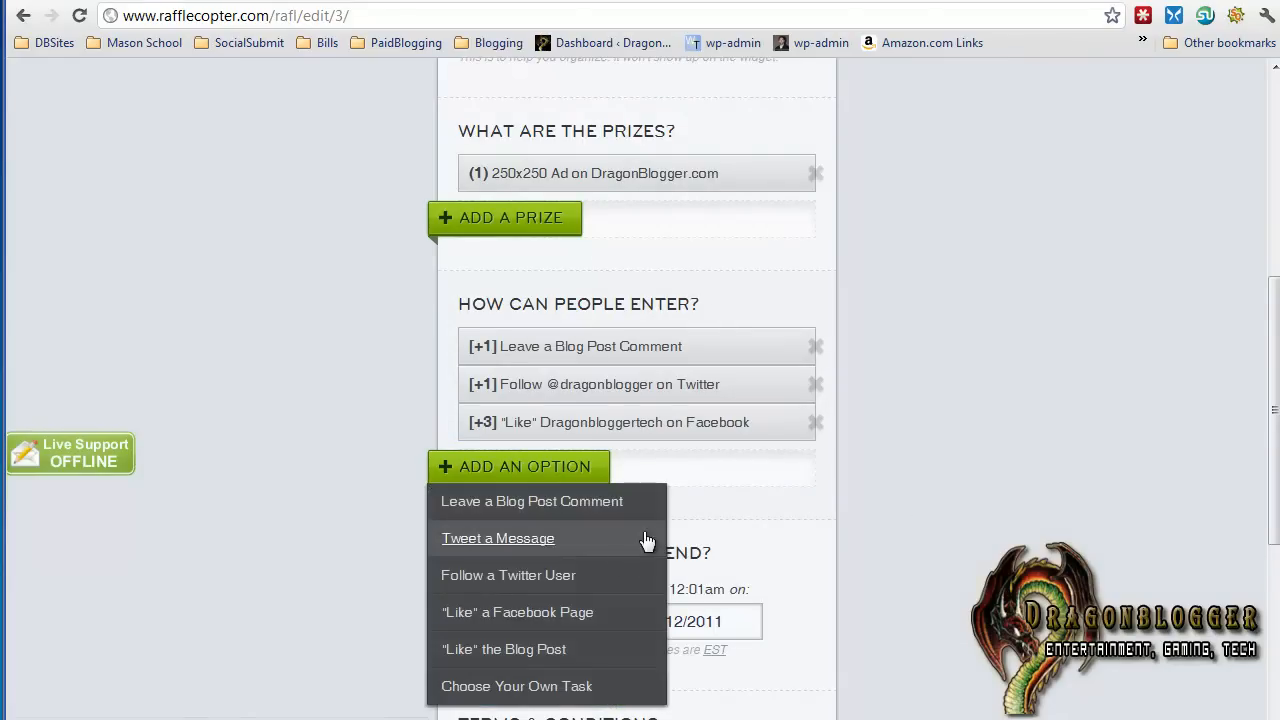
click(585, 611)
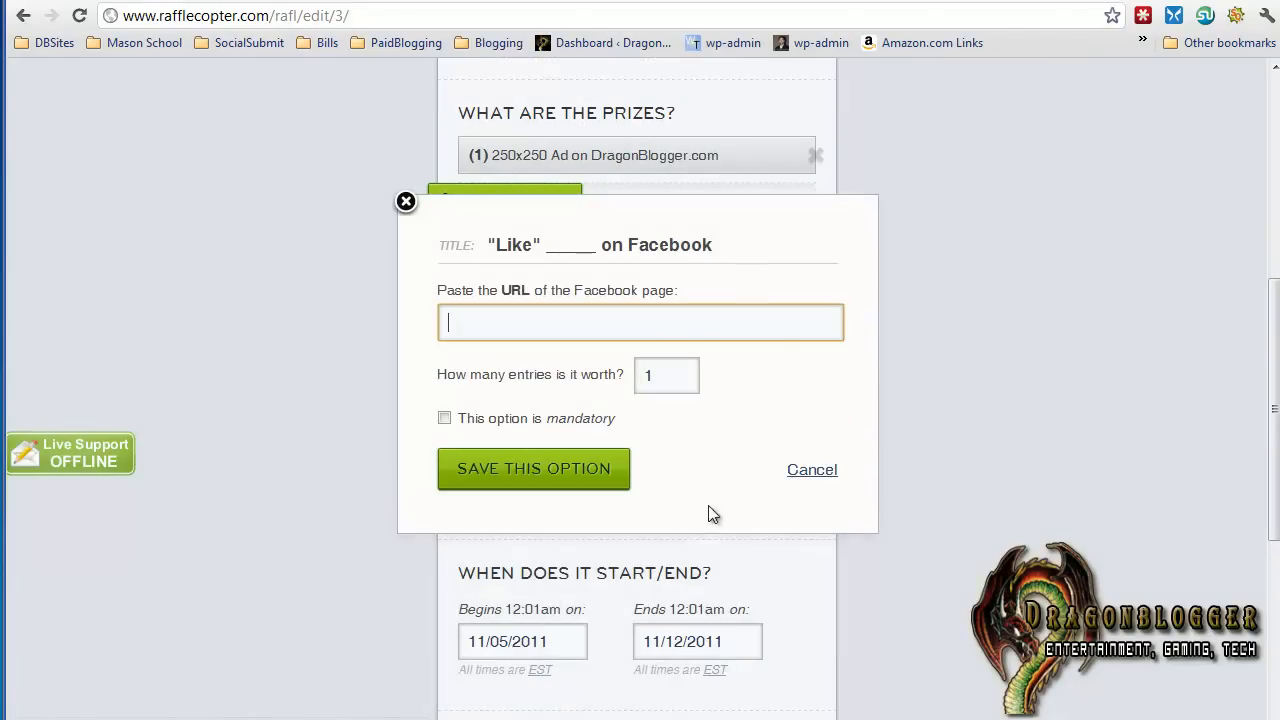
click(406, 203)
Add and save an entry option for liking the blog post
click(503, 416)
click(446, 449)
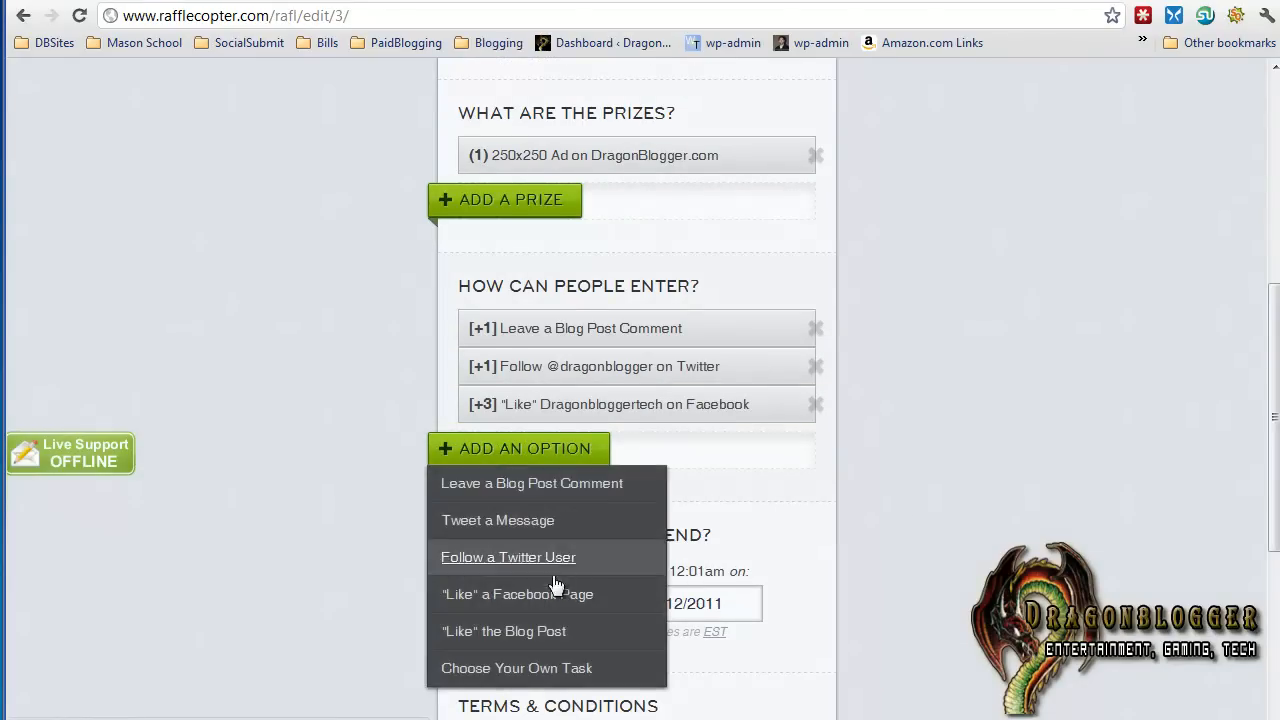
click(549, 637)
click(540, 455)
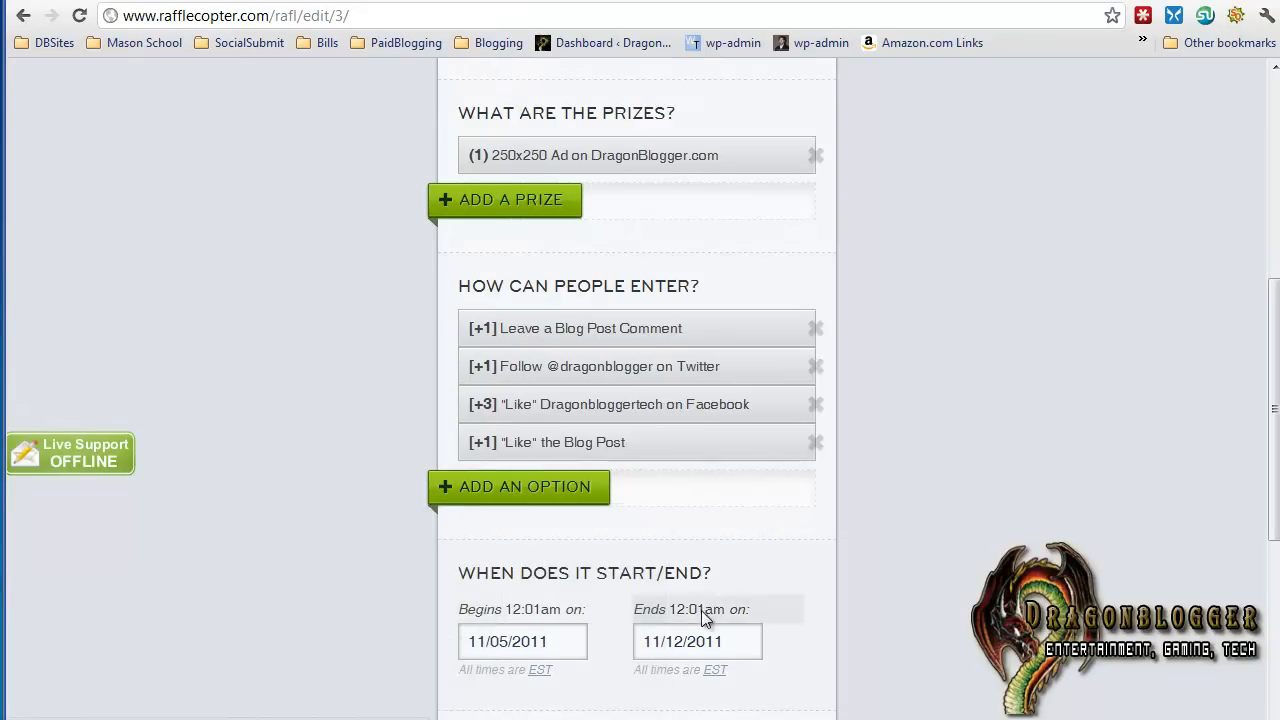
Add a Tweet a Message entry option with the message "Entered the Dragon Blogger 250x250 Ad Giveaway Contest!"
click(524, 490)
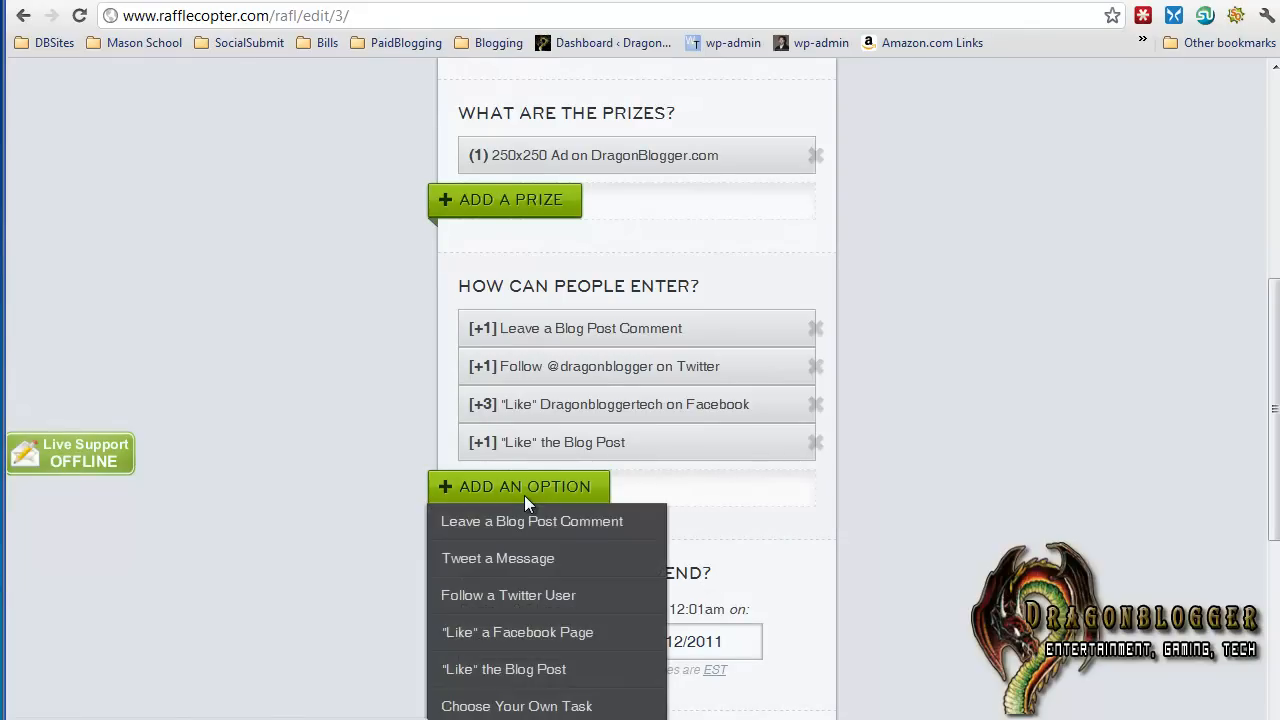
click(505, 560)
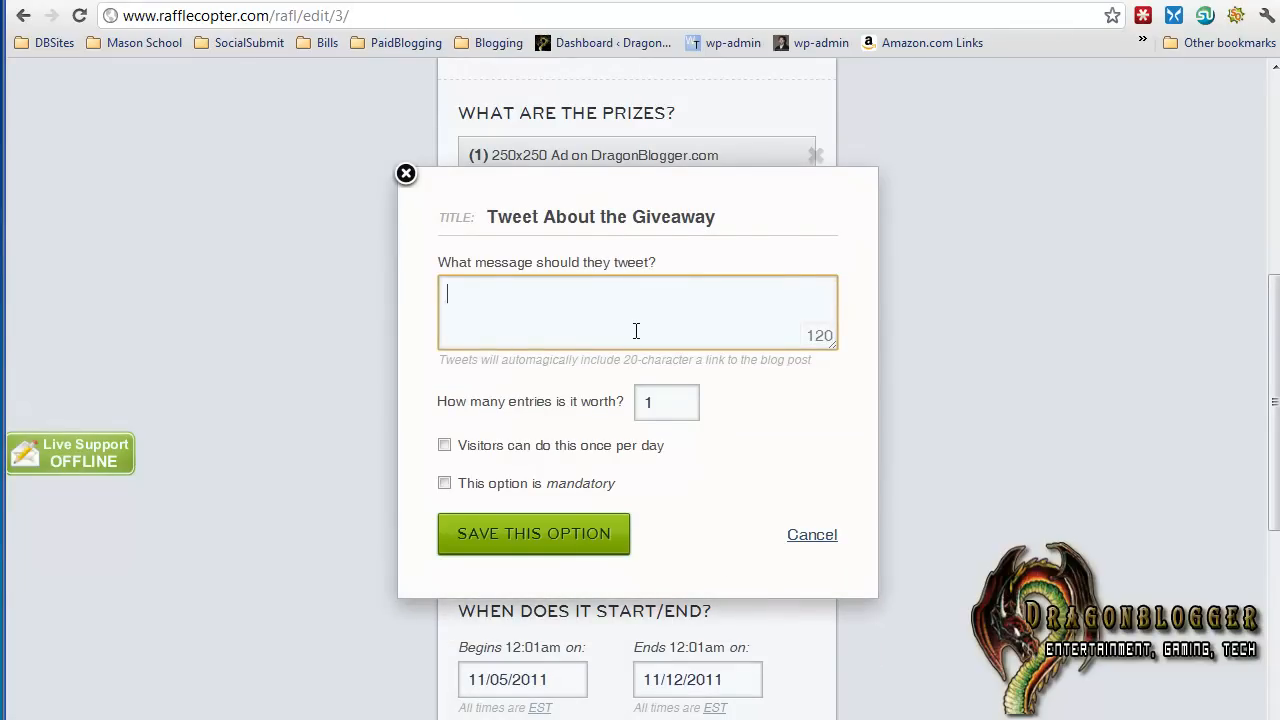
text(Entered the Dragon Blogger 2)
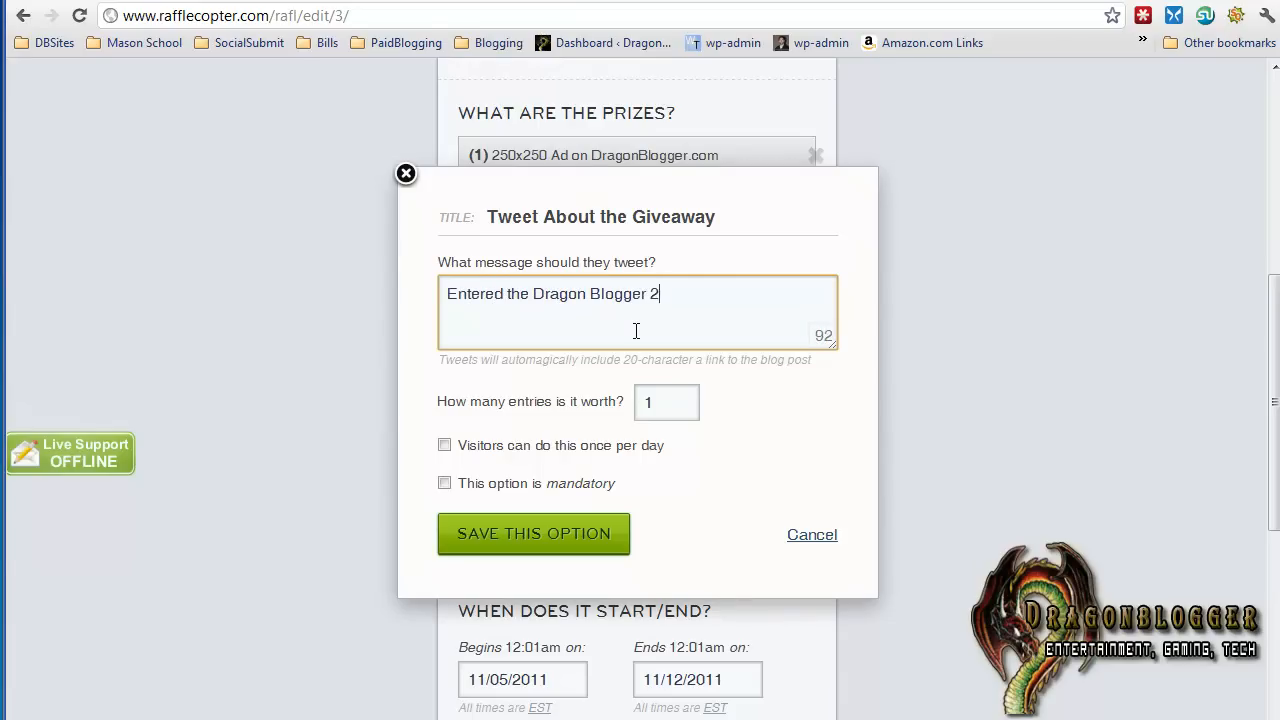
text(50x250 Ad Giveaway Con)
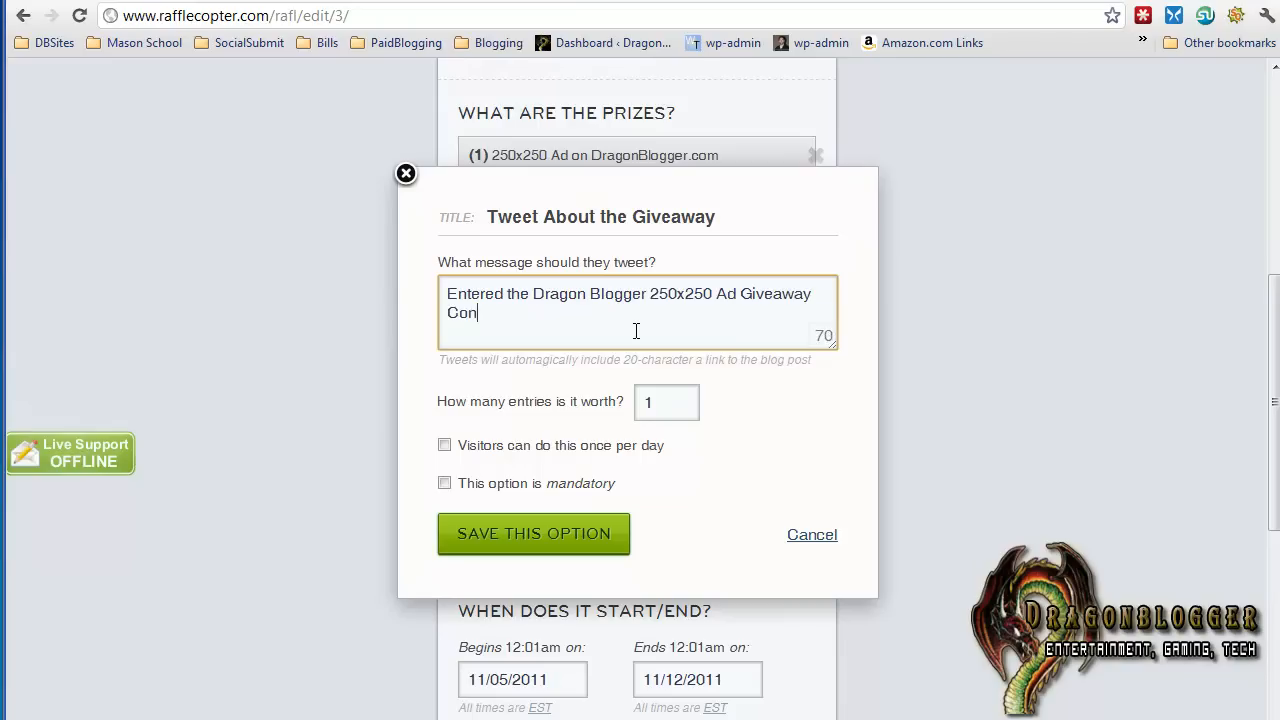
text(test!)
Switch the once-per-day allowance for the tweet on and back off, and save the entry option
click(455, 452)
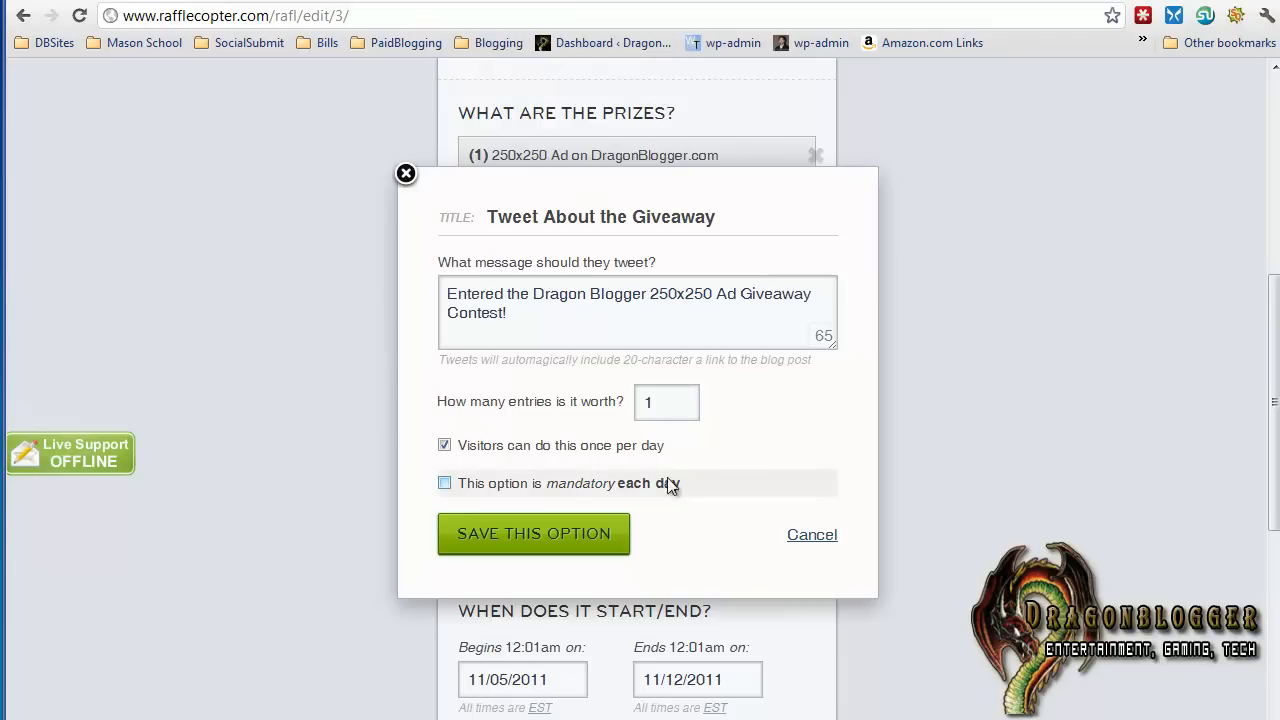
click(563, 451)
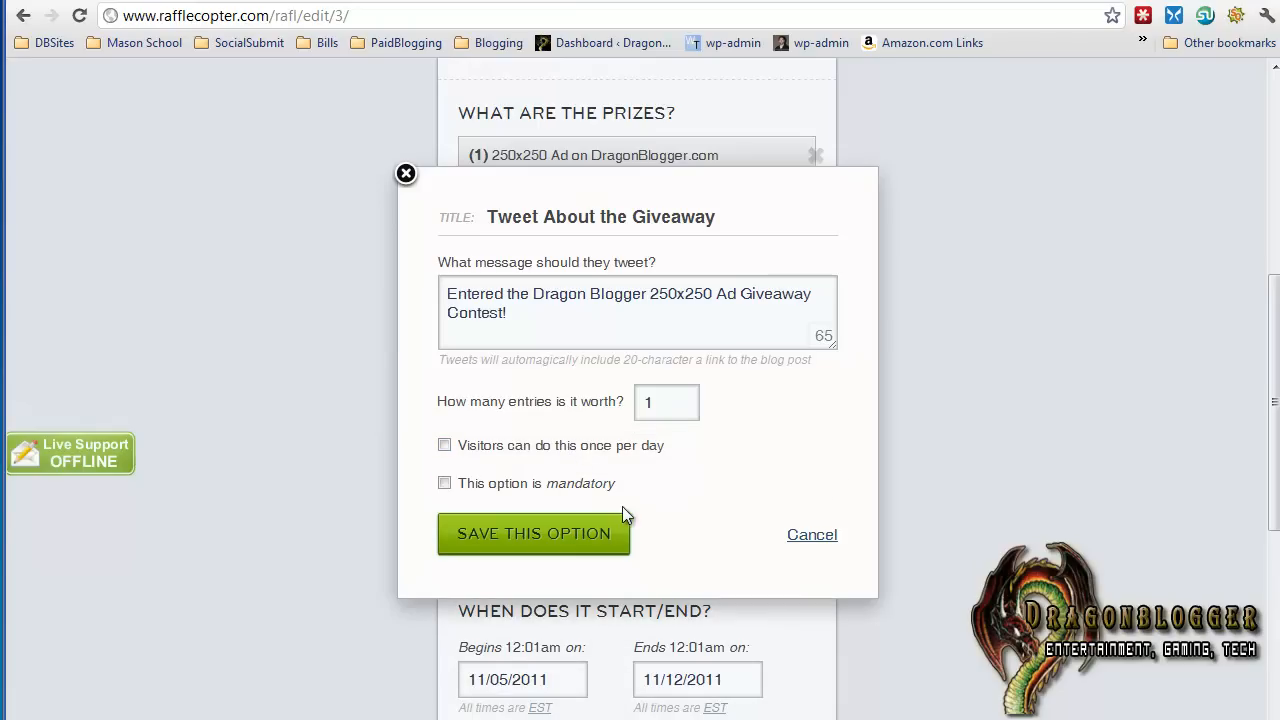
click(586, 548)
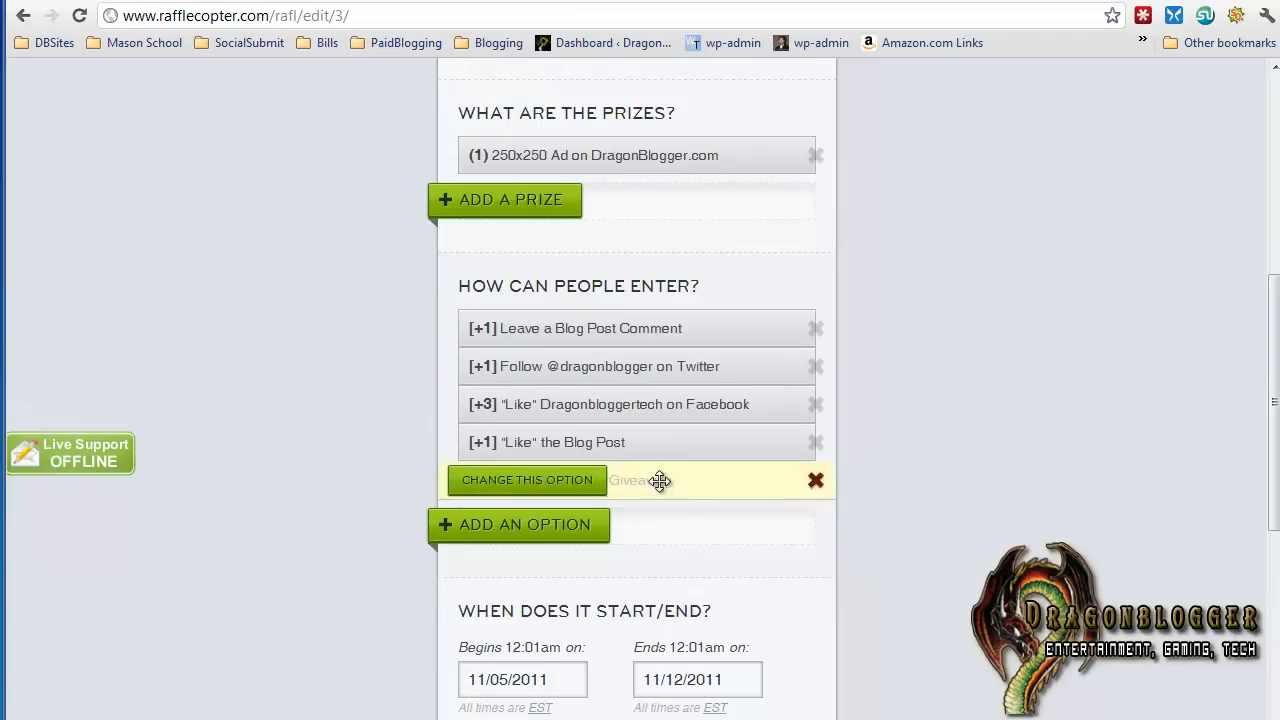
Set the giveaway to begin on 11/07/2011 and end on 11/18/2011
scroll(861, 462, down, 2)
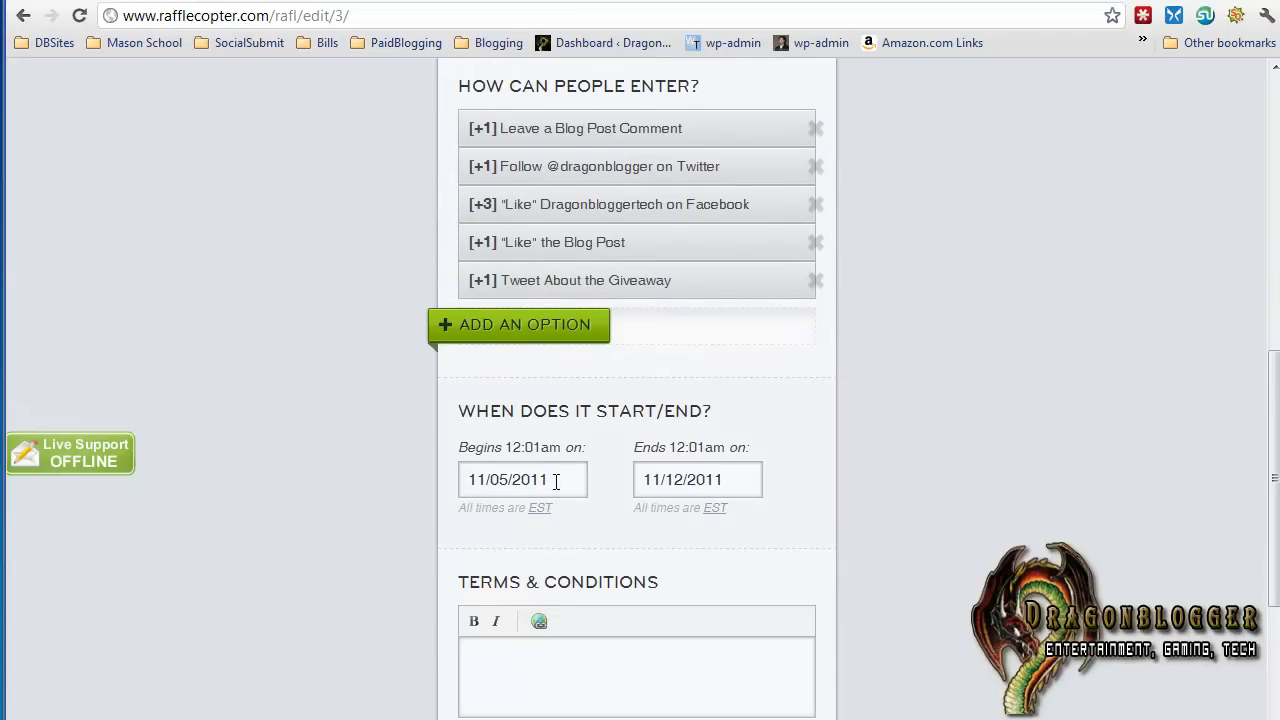
click(556, 481)
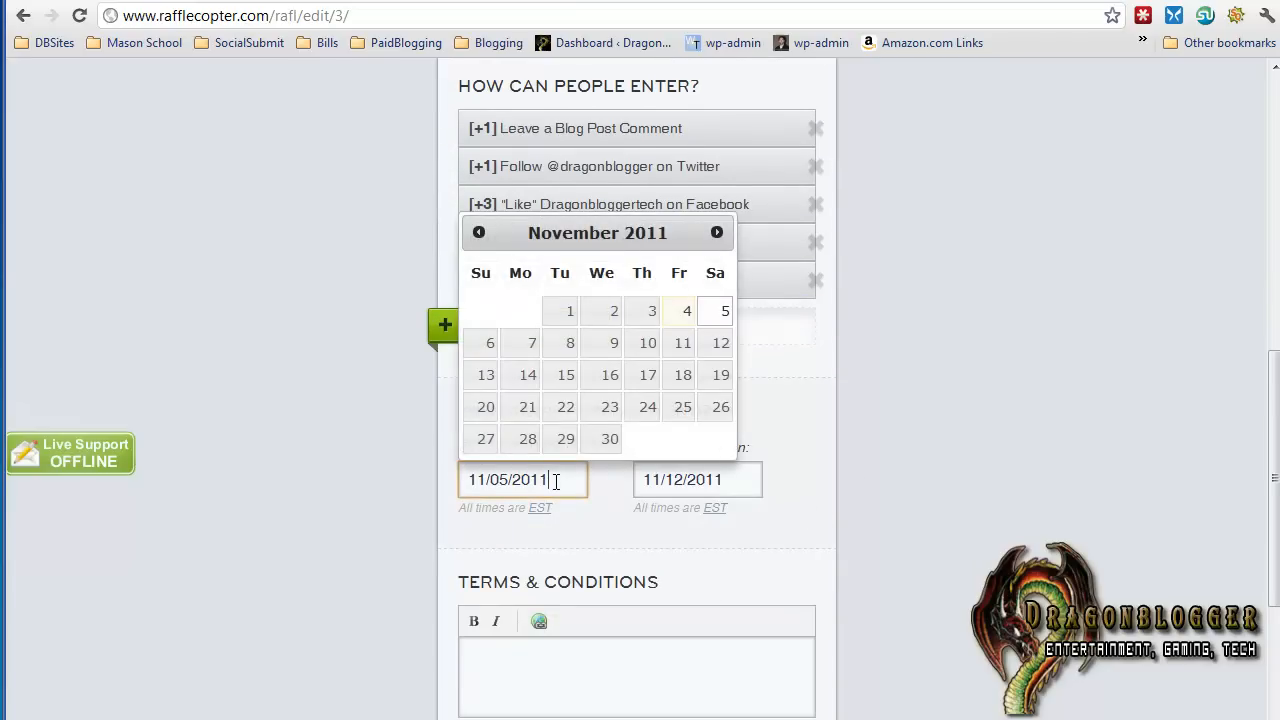
click(533, 347)
click(671, 487)
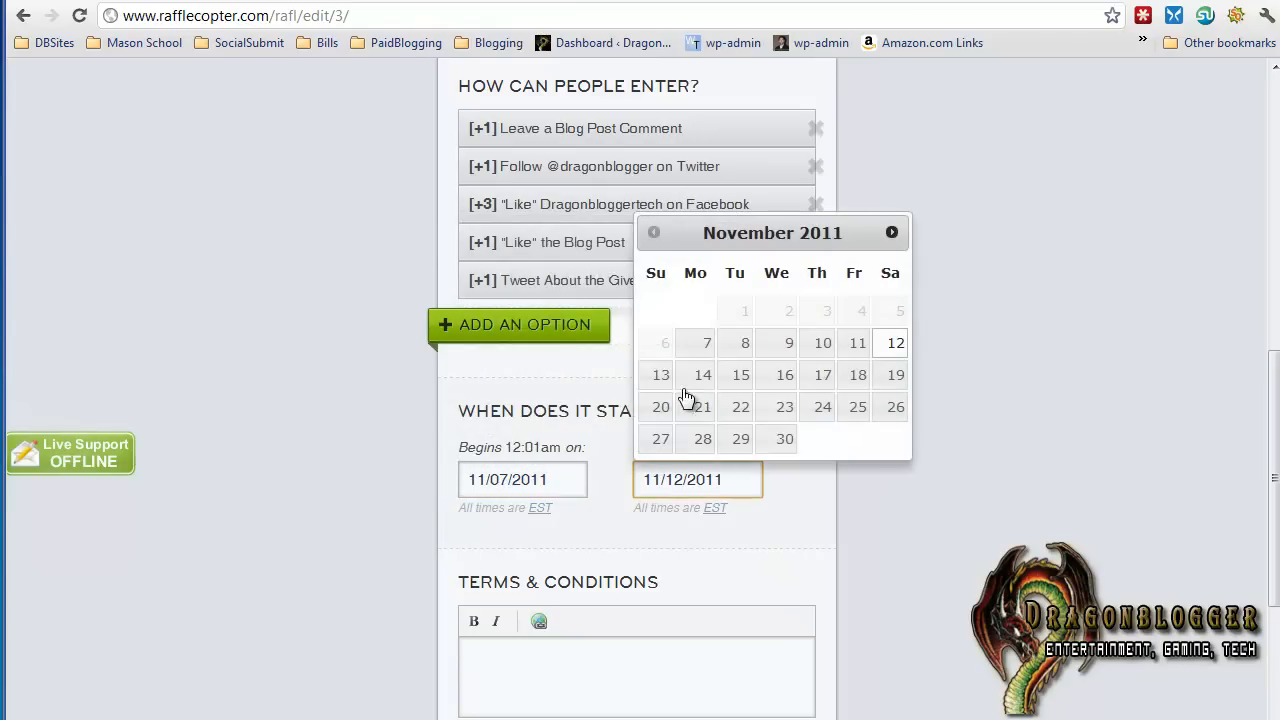
click(866, 386)
Leave the terms and conditions blank and save the giveaway to get its widget
scroll(800, 500, down, 1)
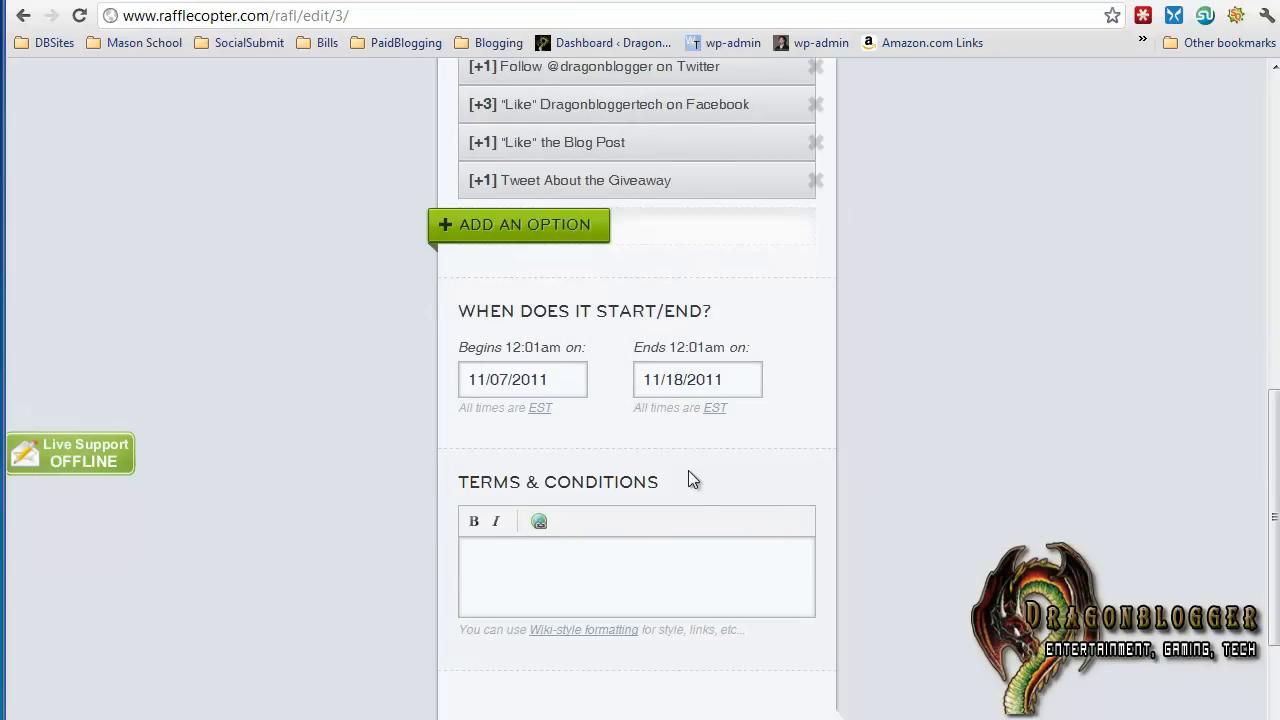
click(580, 573)
scroll(580, 573, down, 1)
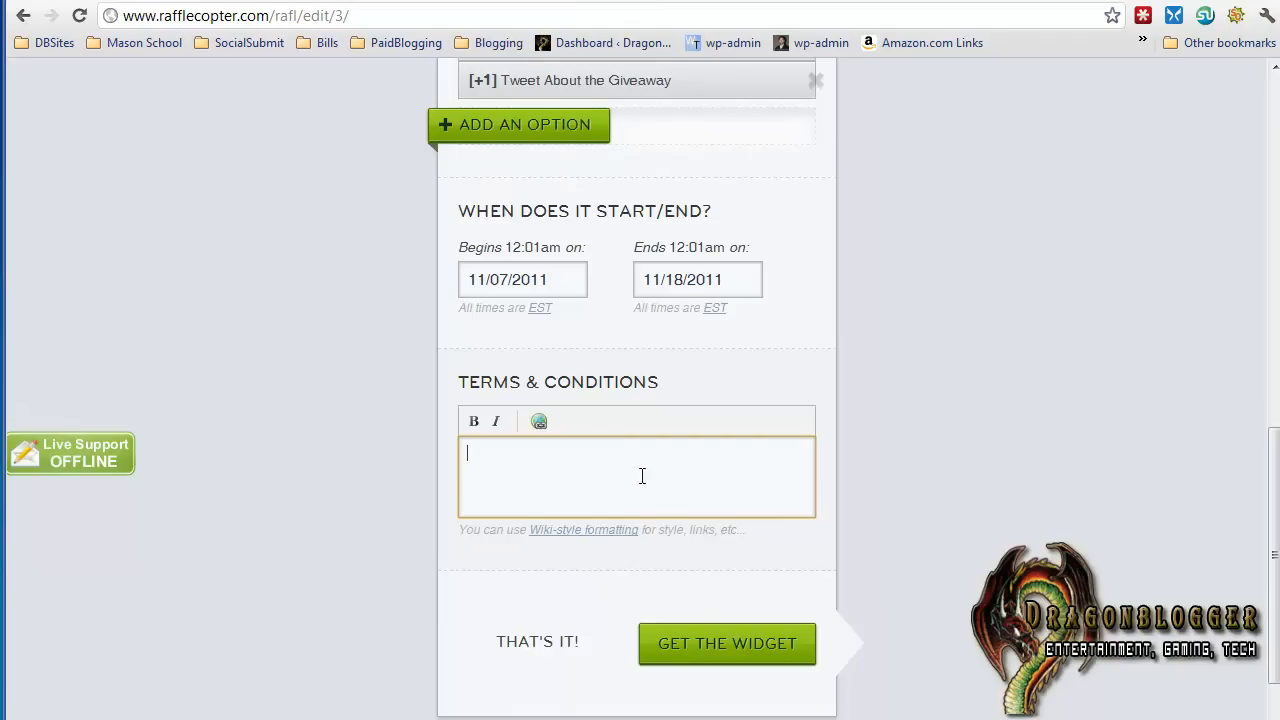
click(748, 662)
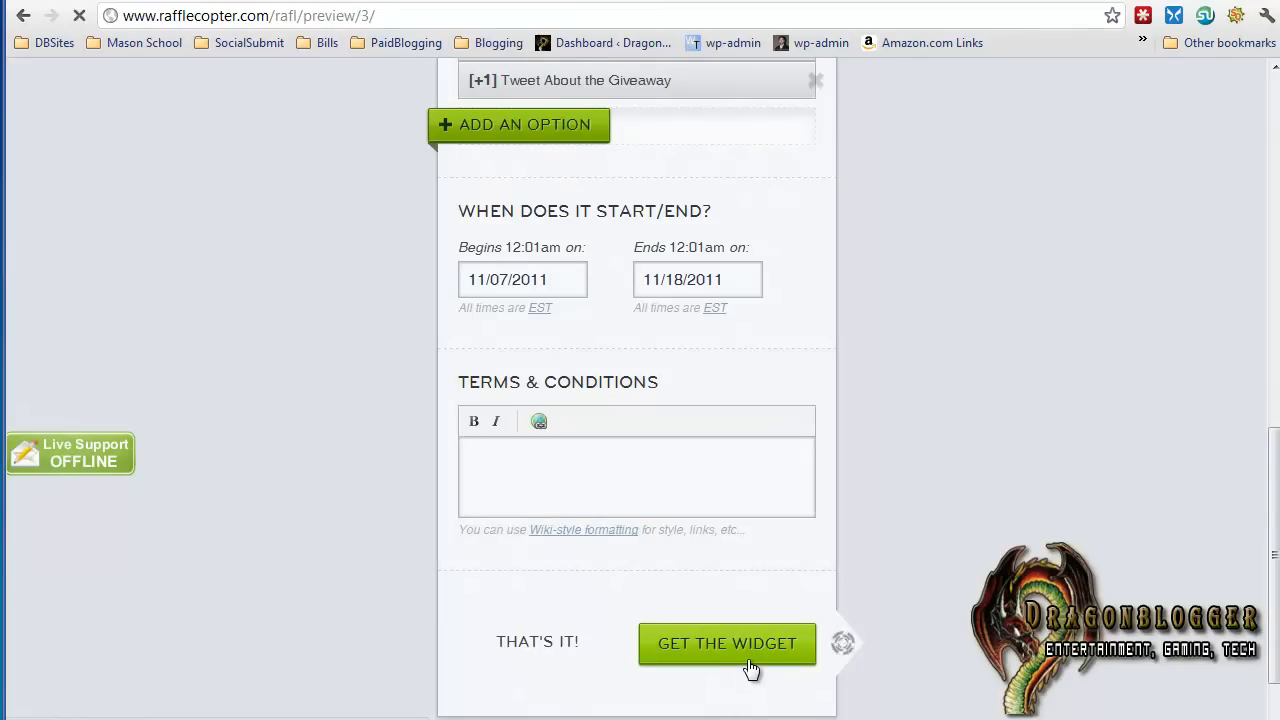
Select the widget's share link, followed by the entire embed code for the giveaway
scroll(791, 503, down, 1)
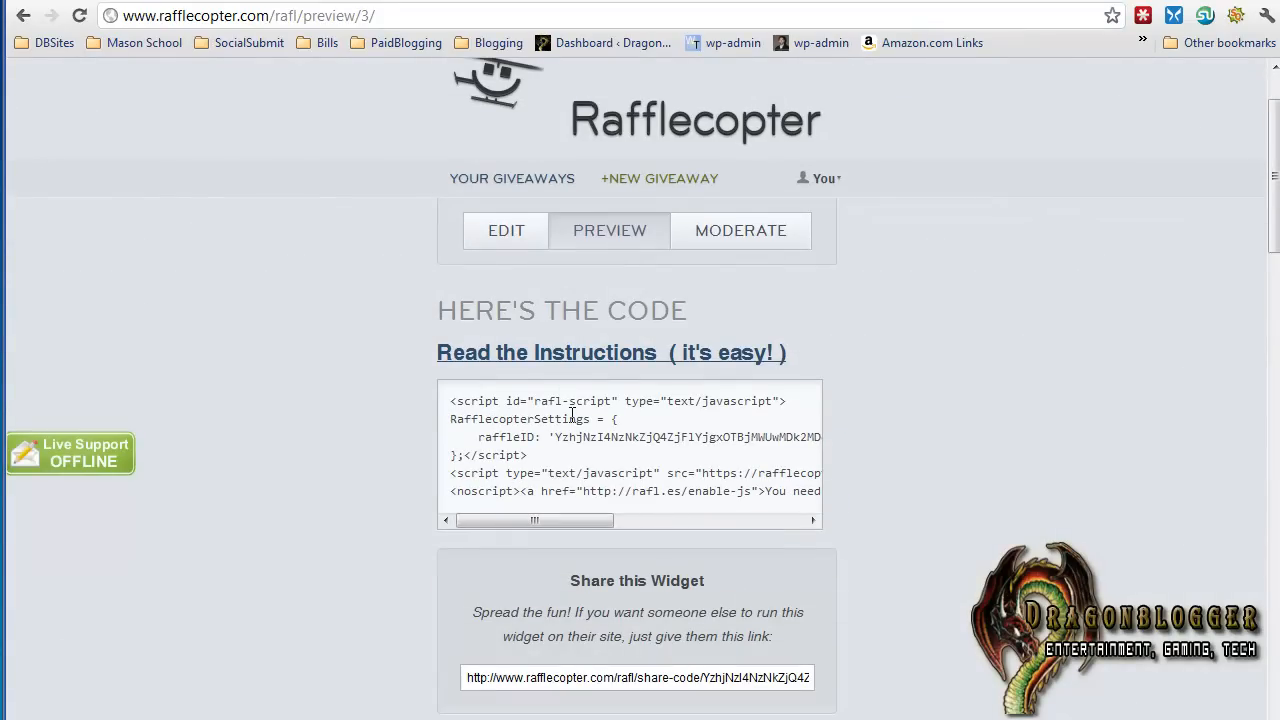
click(609, 678)
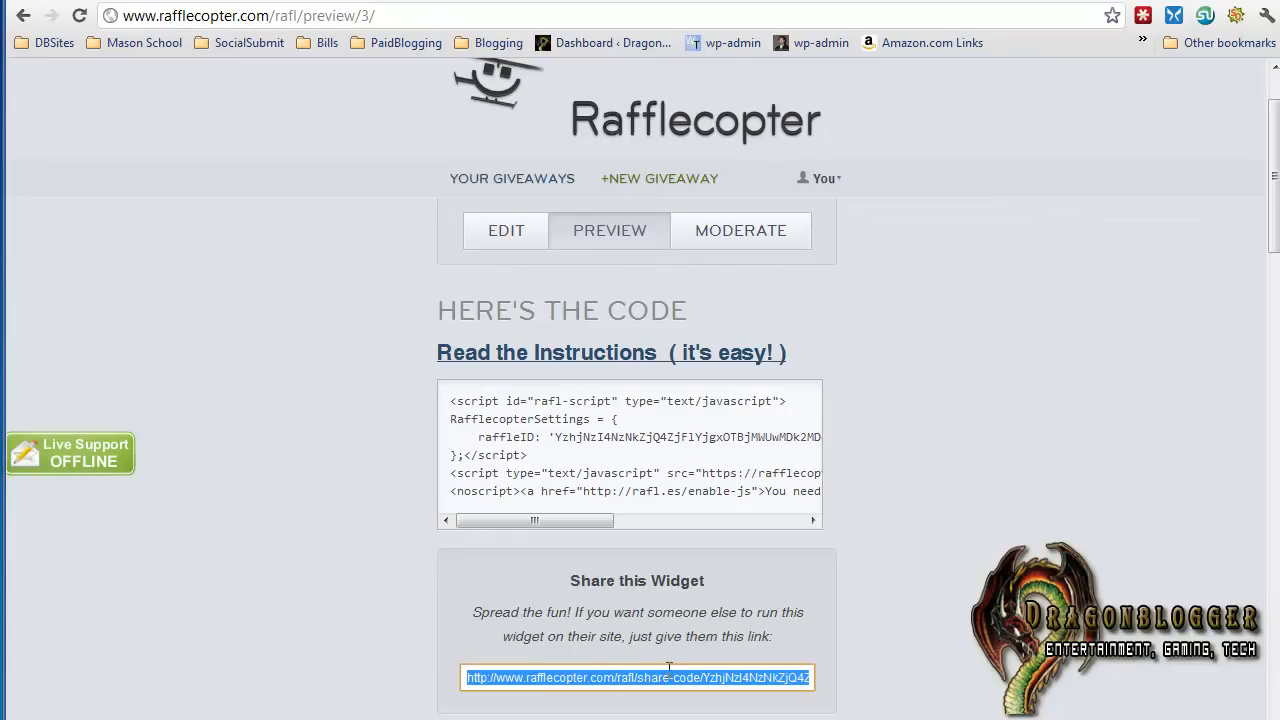
scroll(676, 583, down, 2)
scroll(676, 583, up, 2)
click(618, 461)
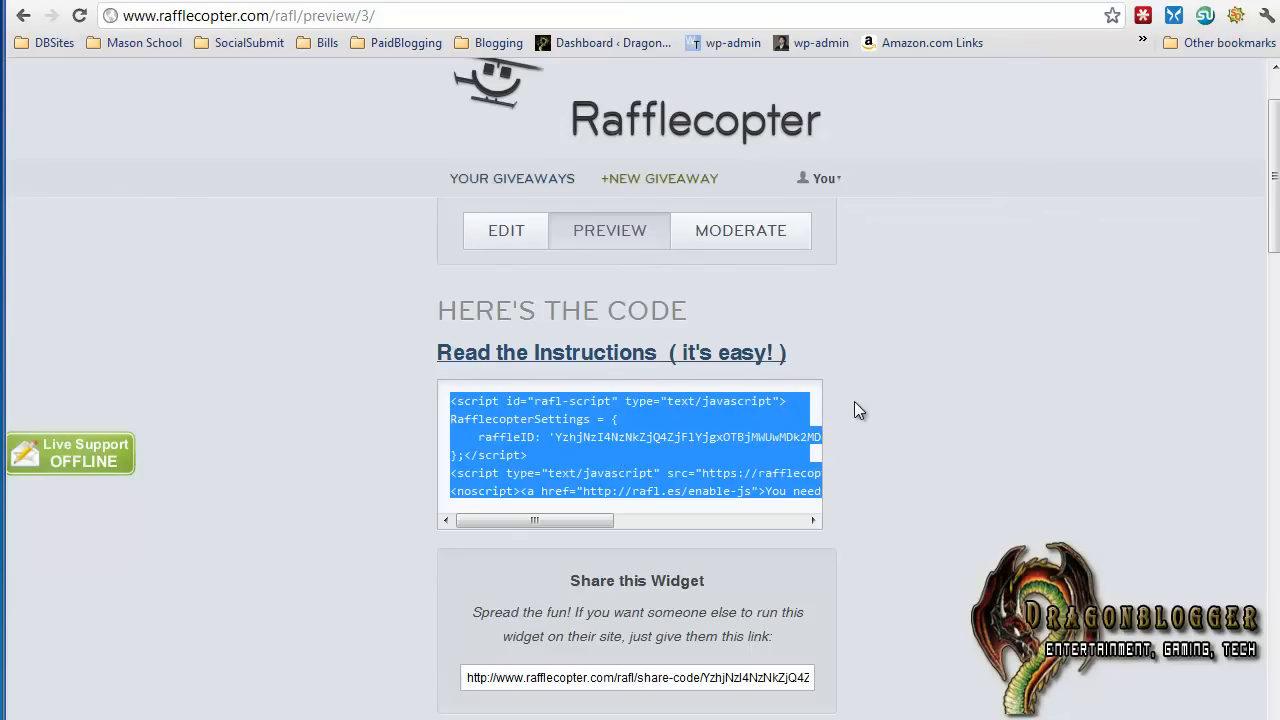
scroll(857, 410, down, 2)
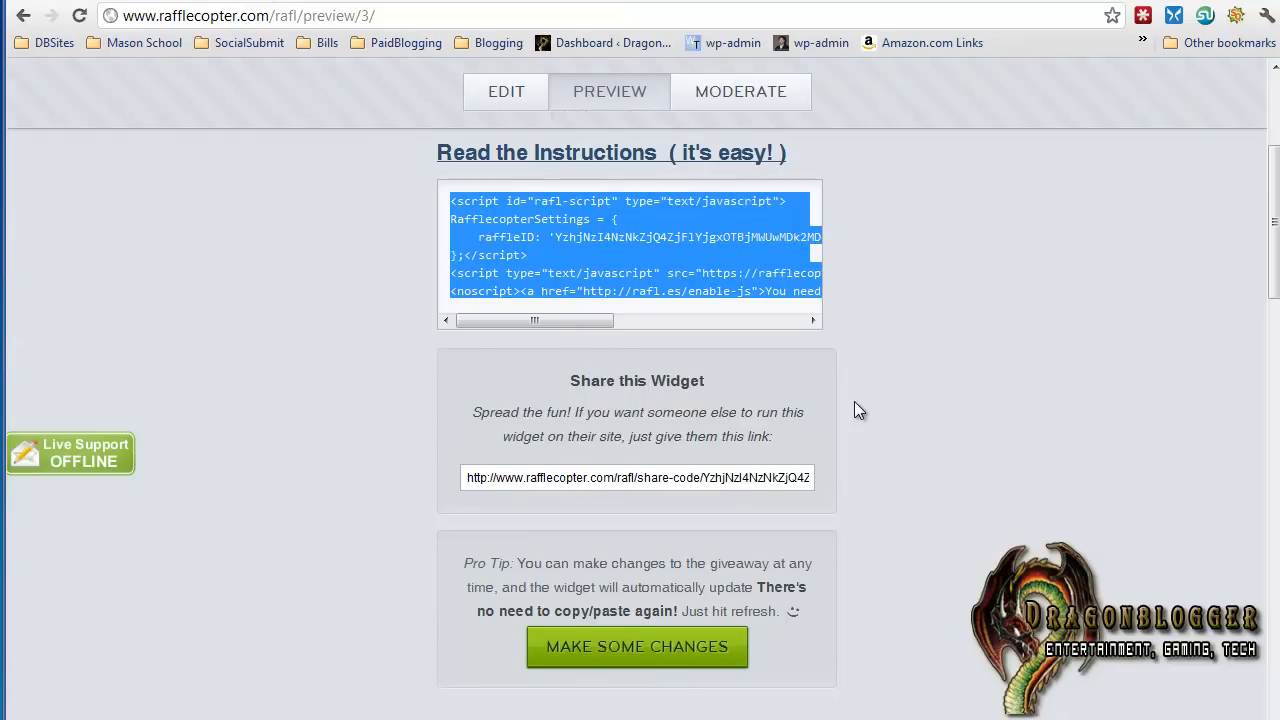
scroll(857, 410, up, 1)
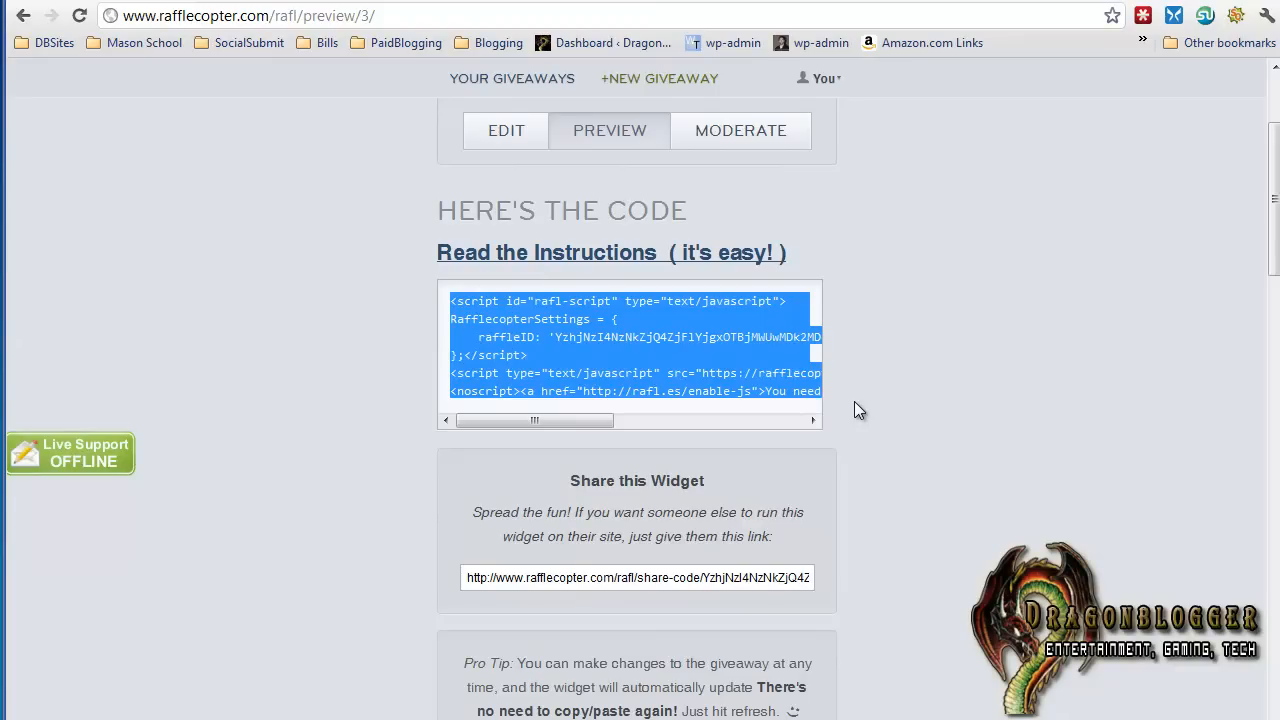
scroll(856, 409, up, 1)
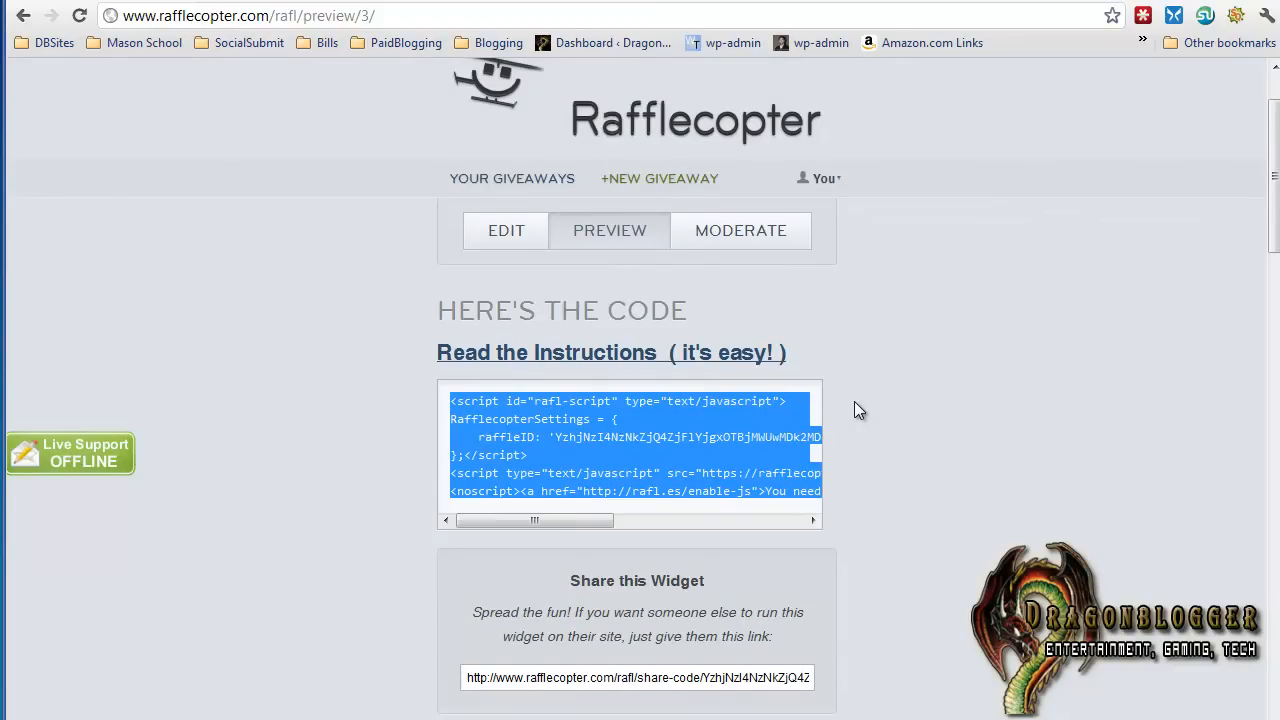
scroll(856, 409, up, 1)
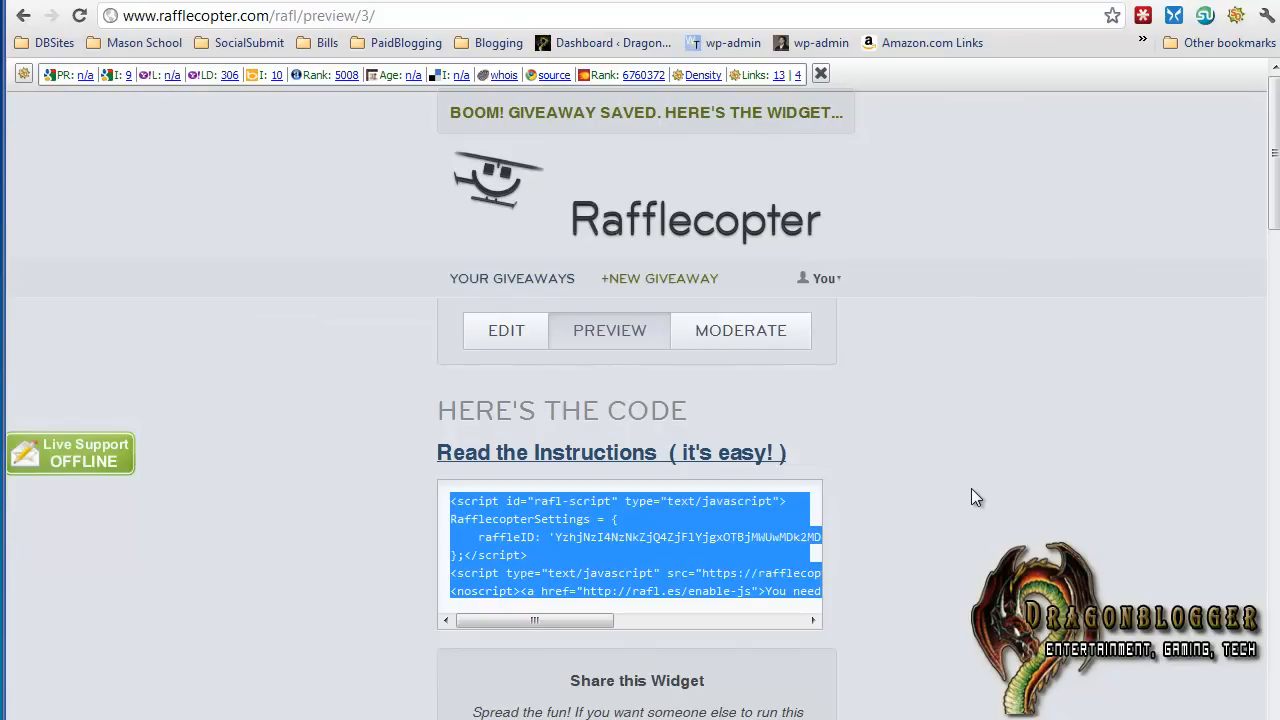
scroll(971, 489, down, 1)
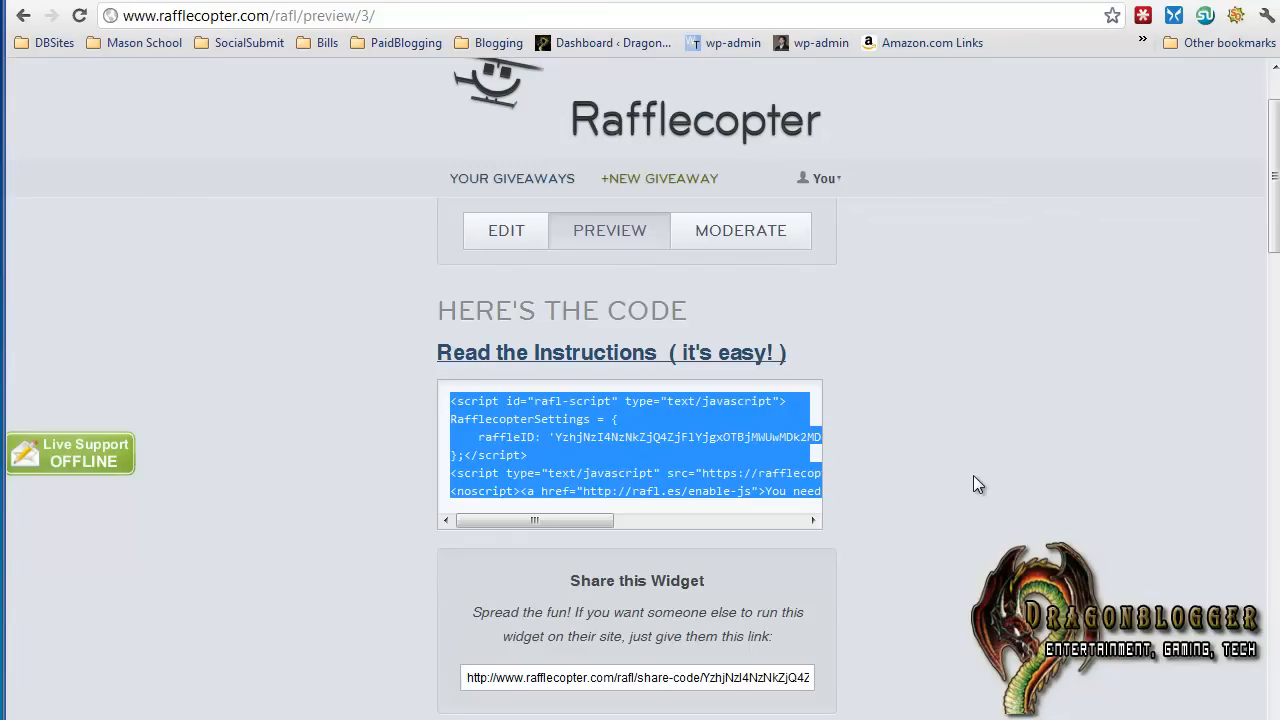
scroll(978, 484, up, 1)
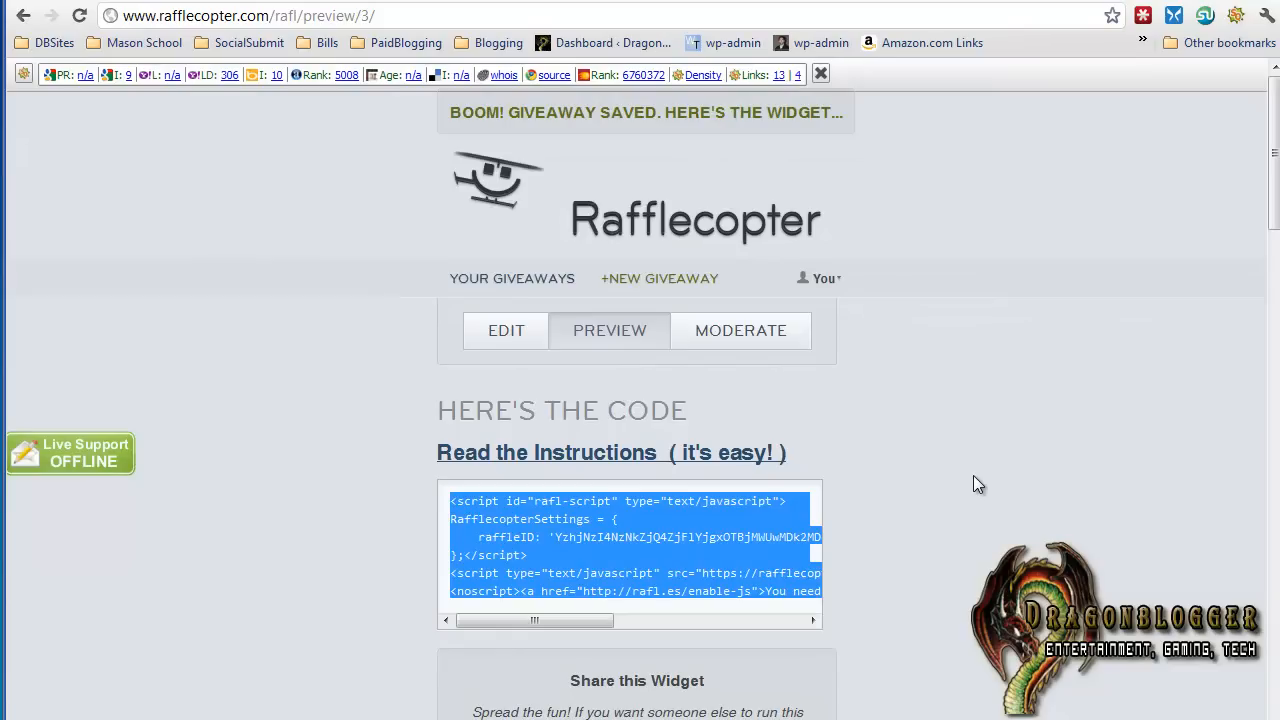